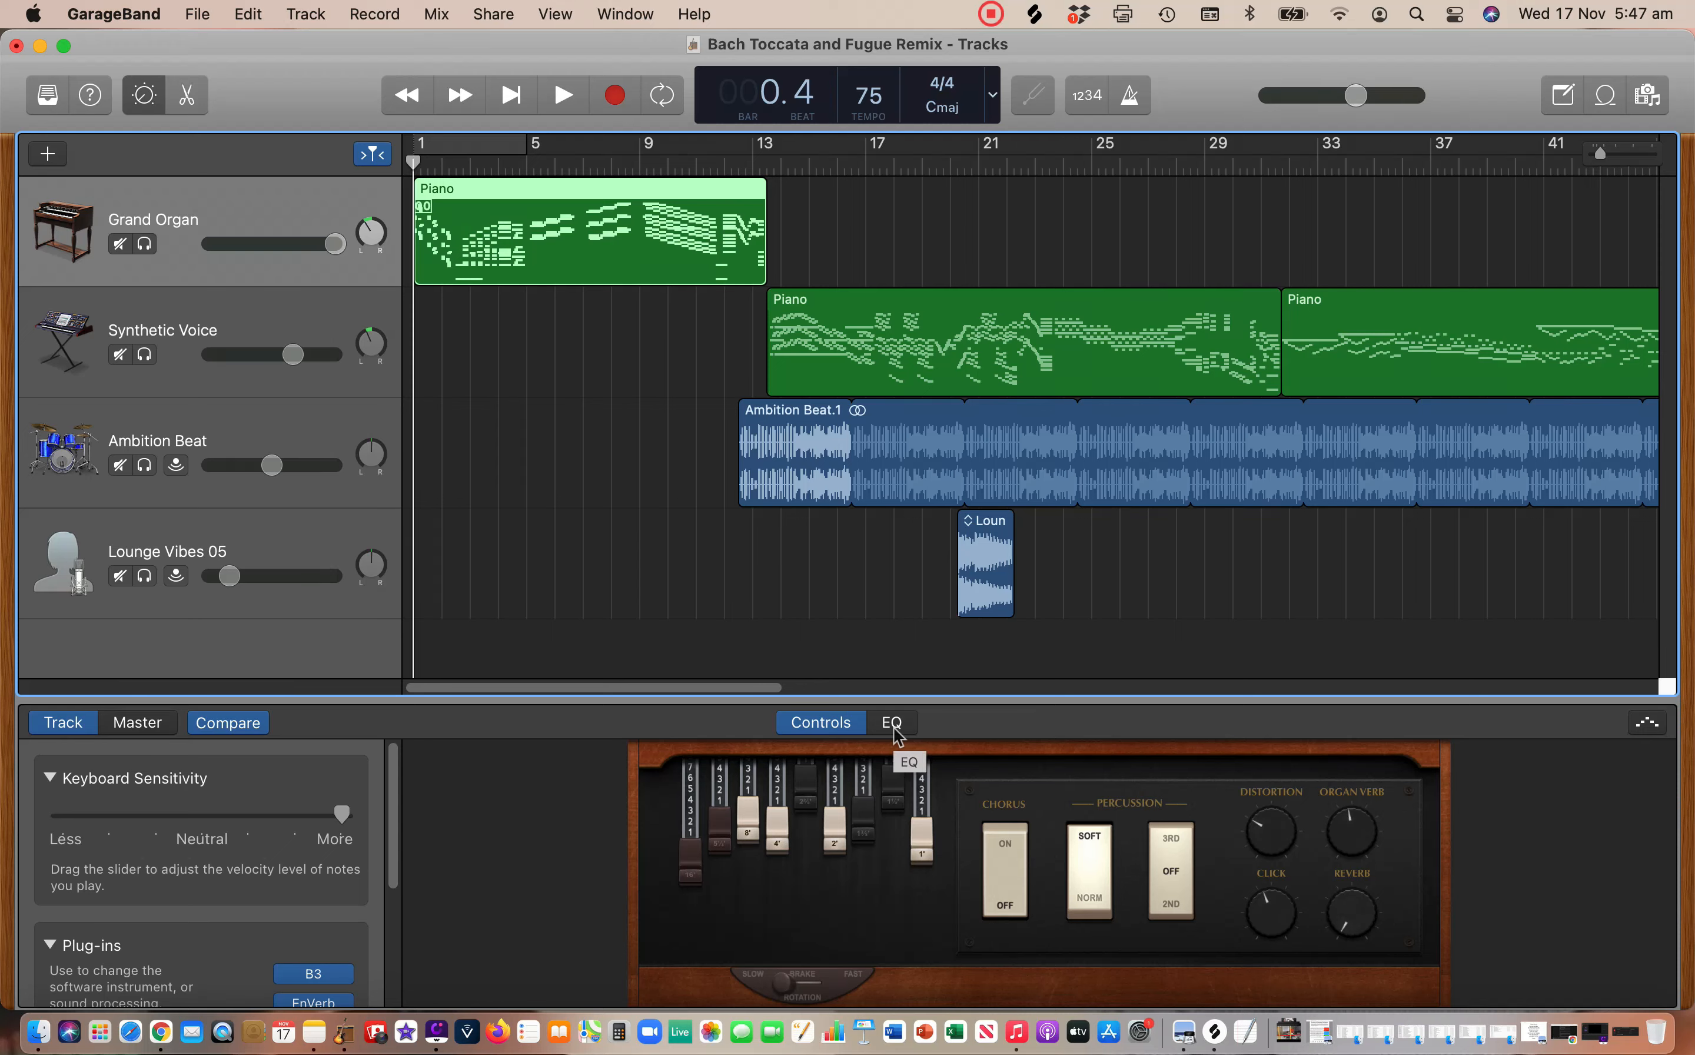
Compare the track controls of Synthetic Voice, Ambition Beat and Grand Organ by selecting each track in turn.
left_click(307, 329)
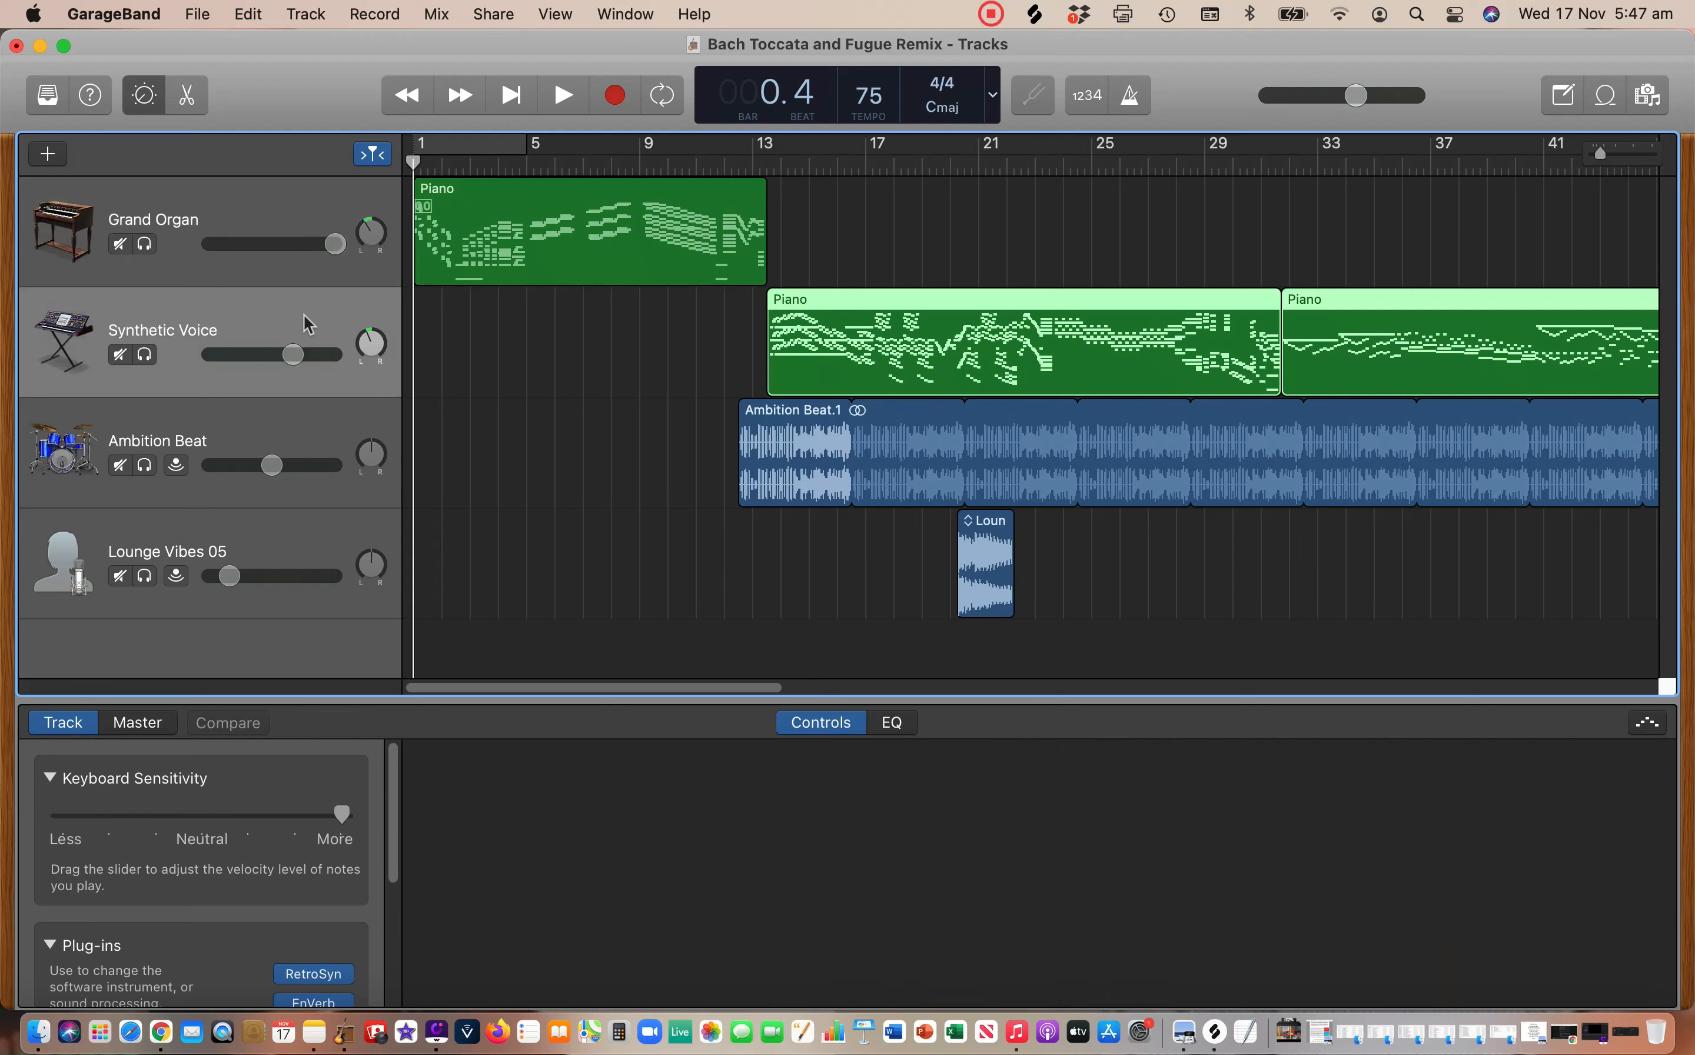
left_click(307, 435)
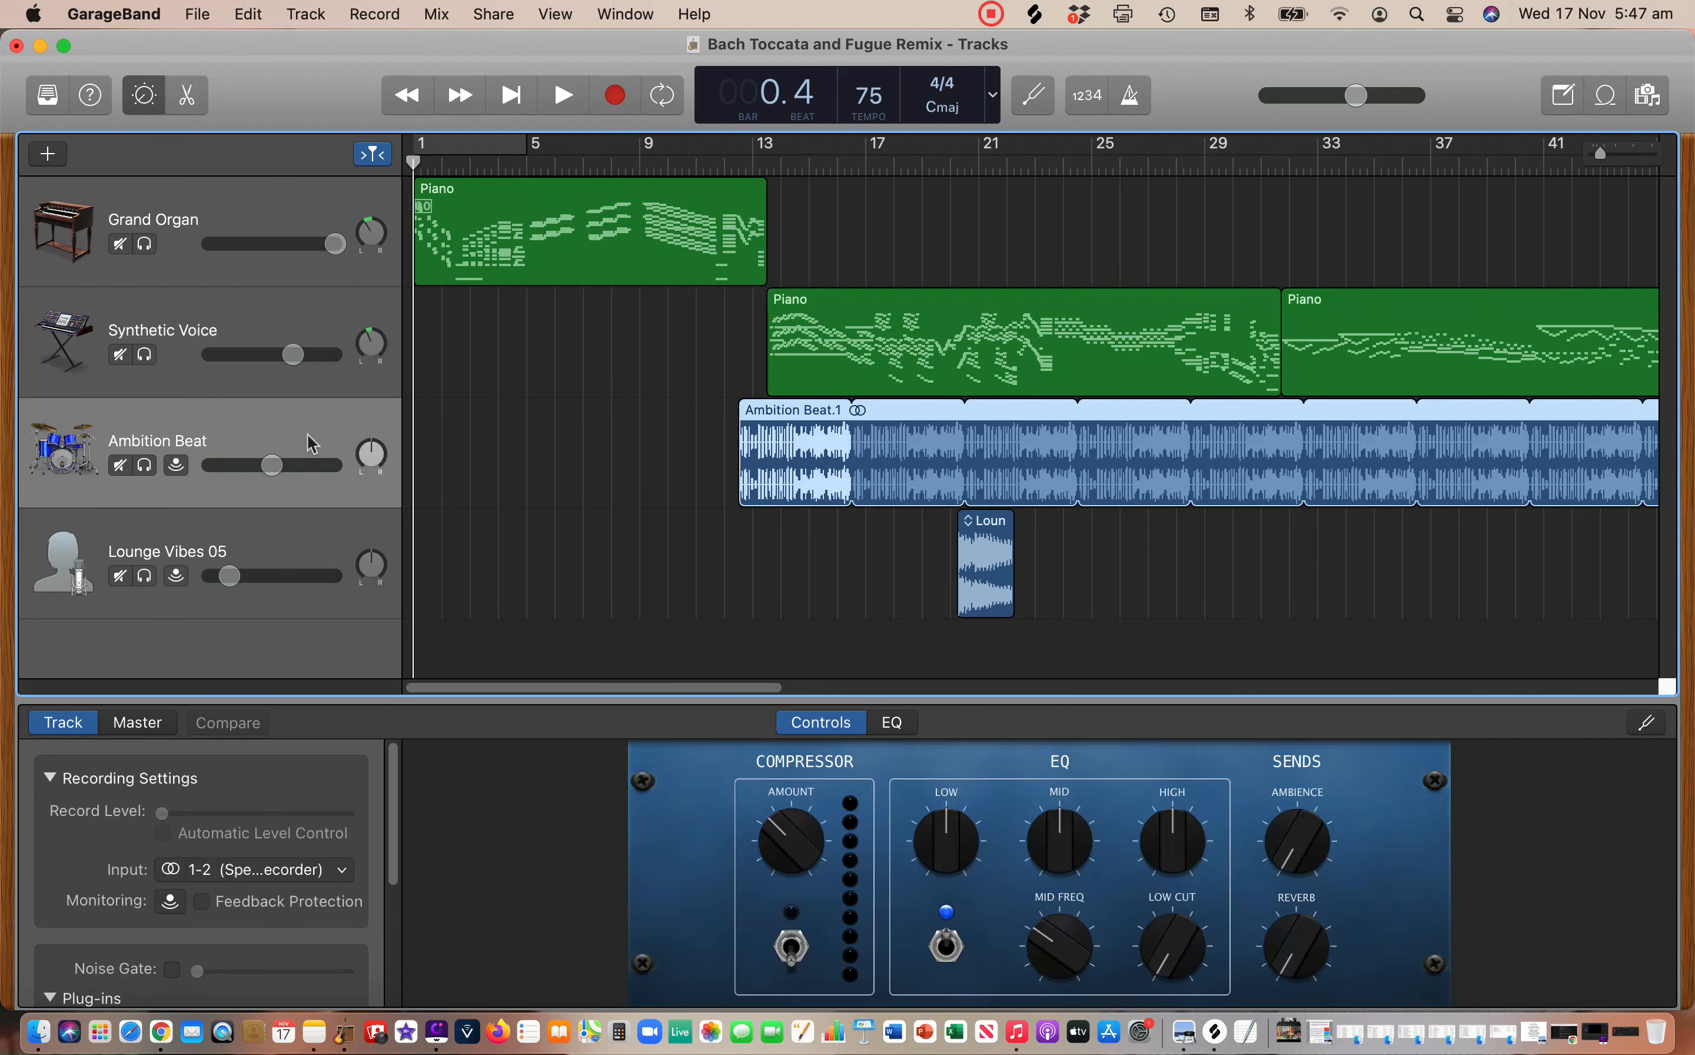
left_click(307, 328)
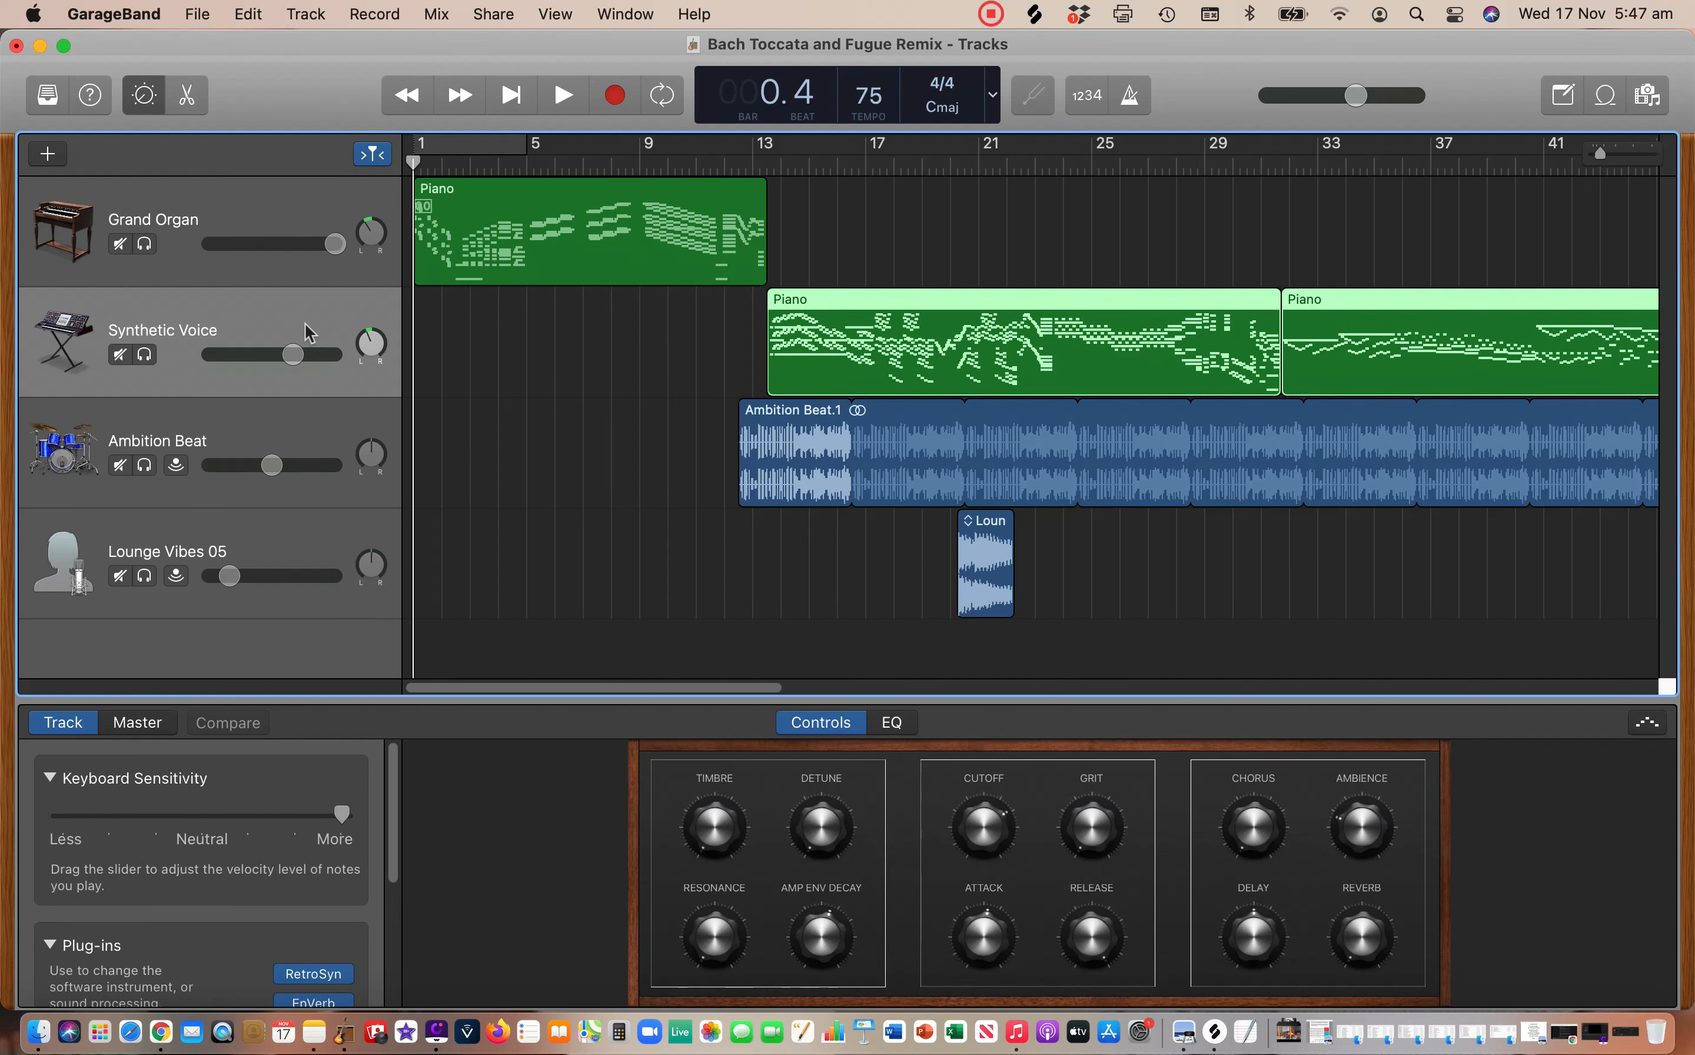
left_click(283, 434)
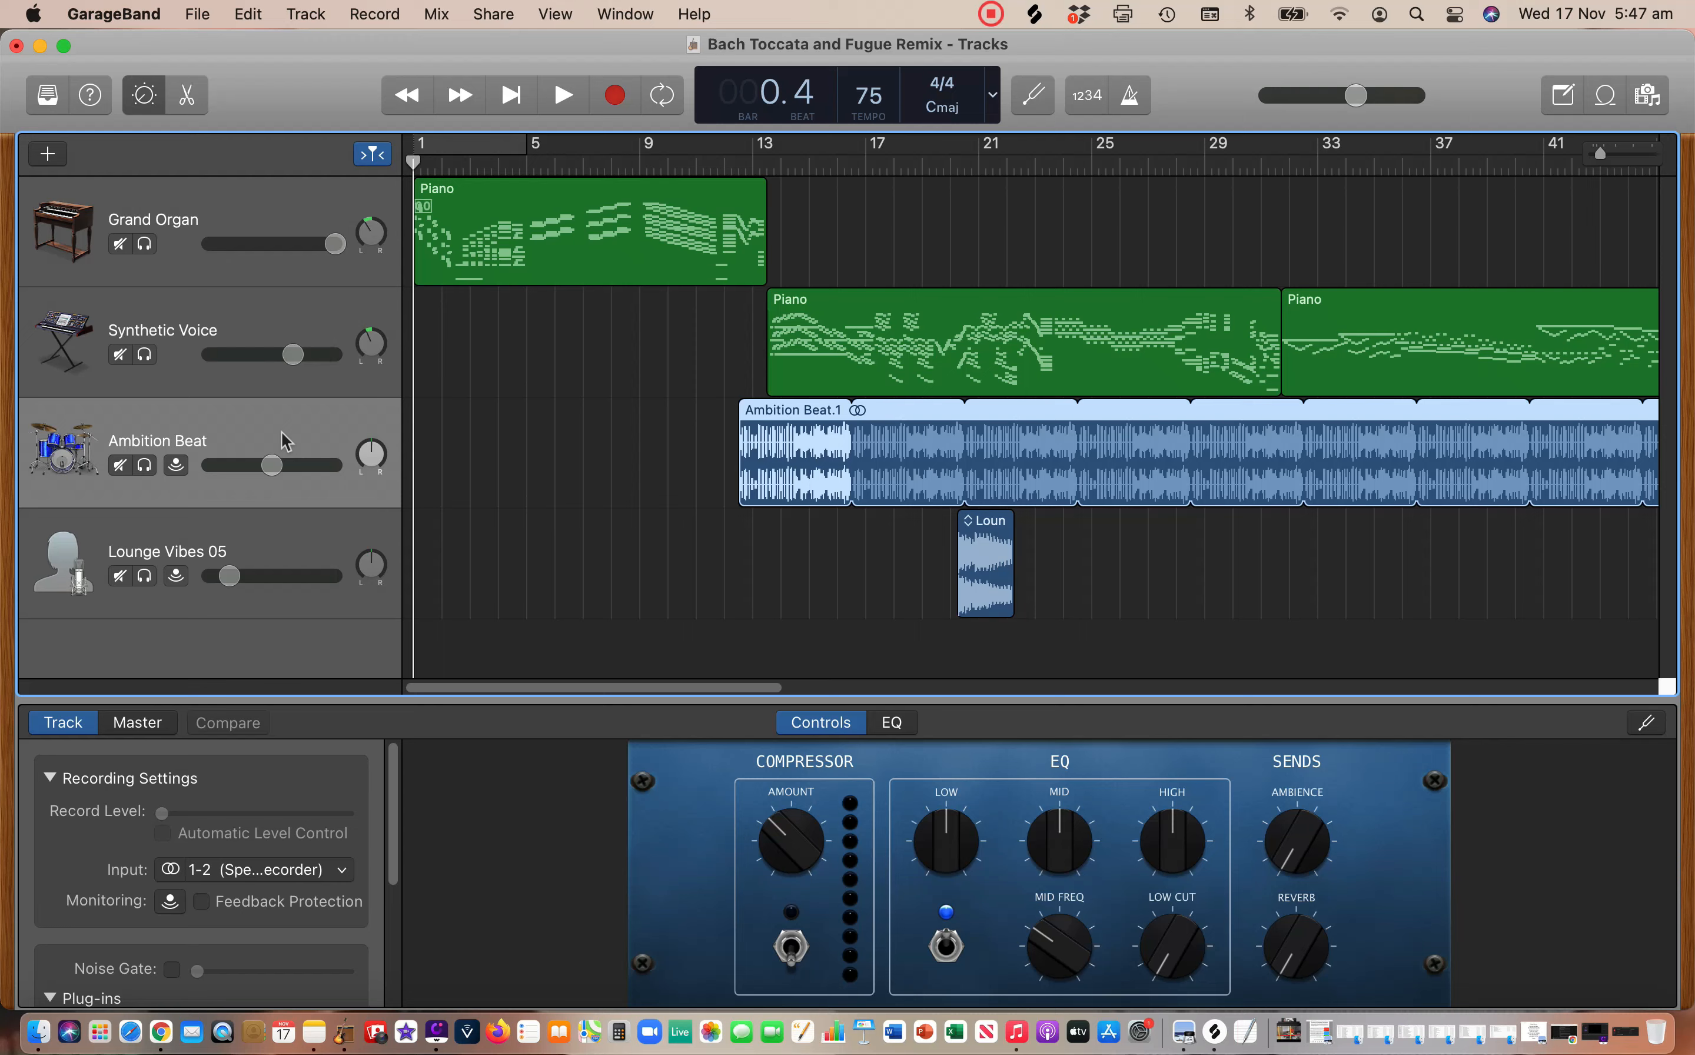
left_click(265, 336)
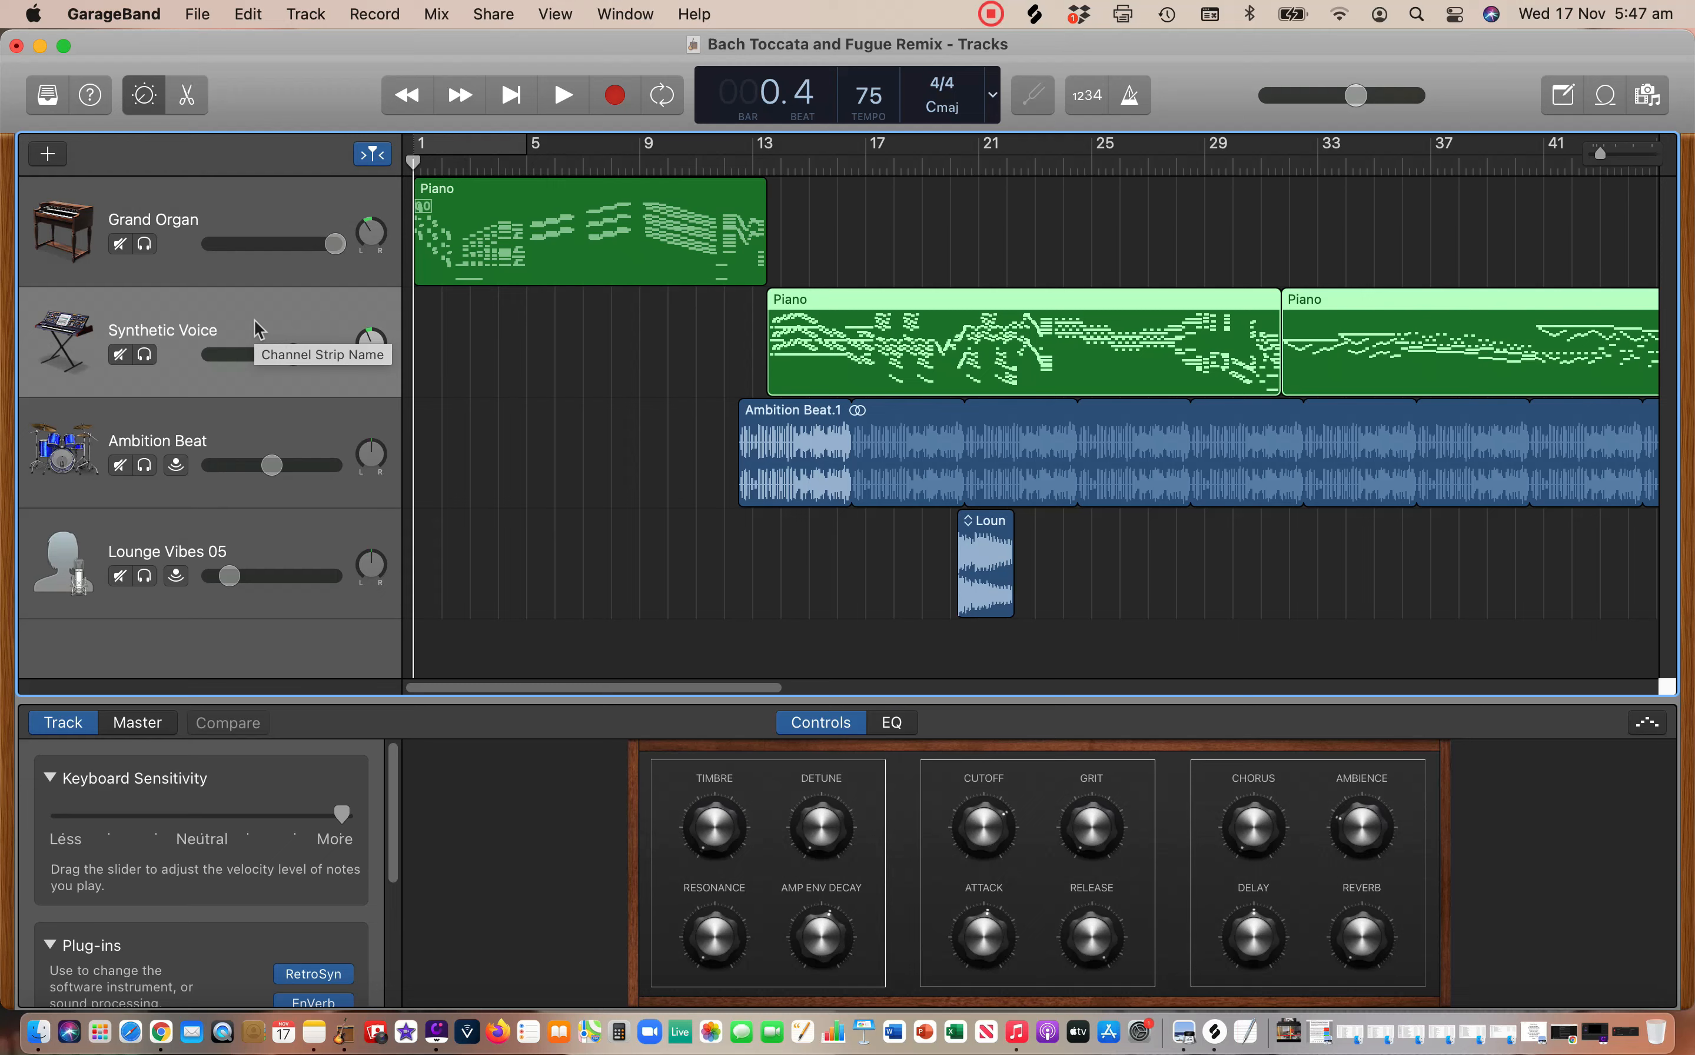
left_click(279, 224)
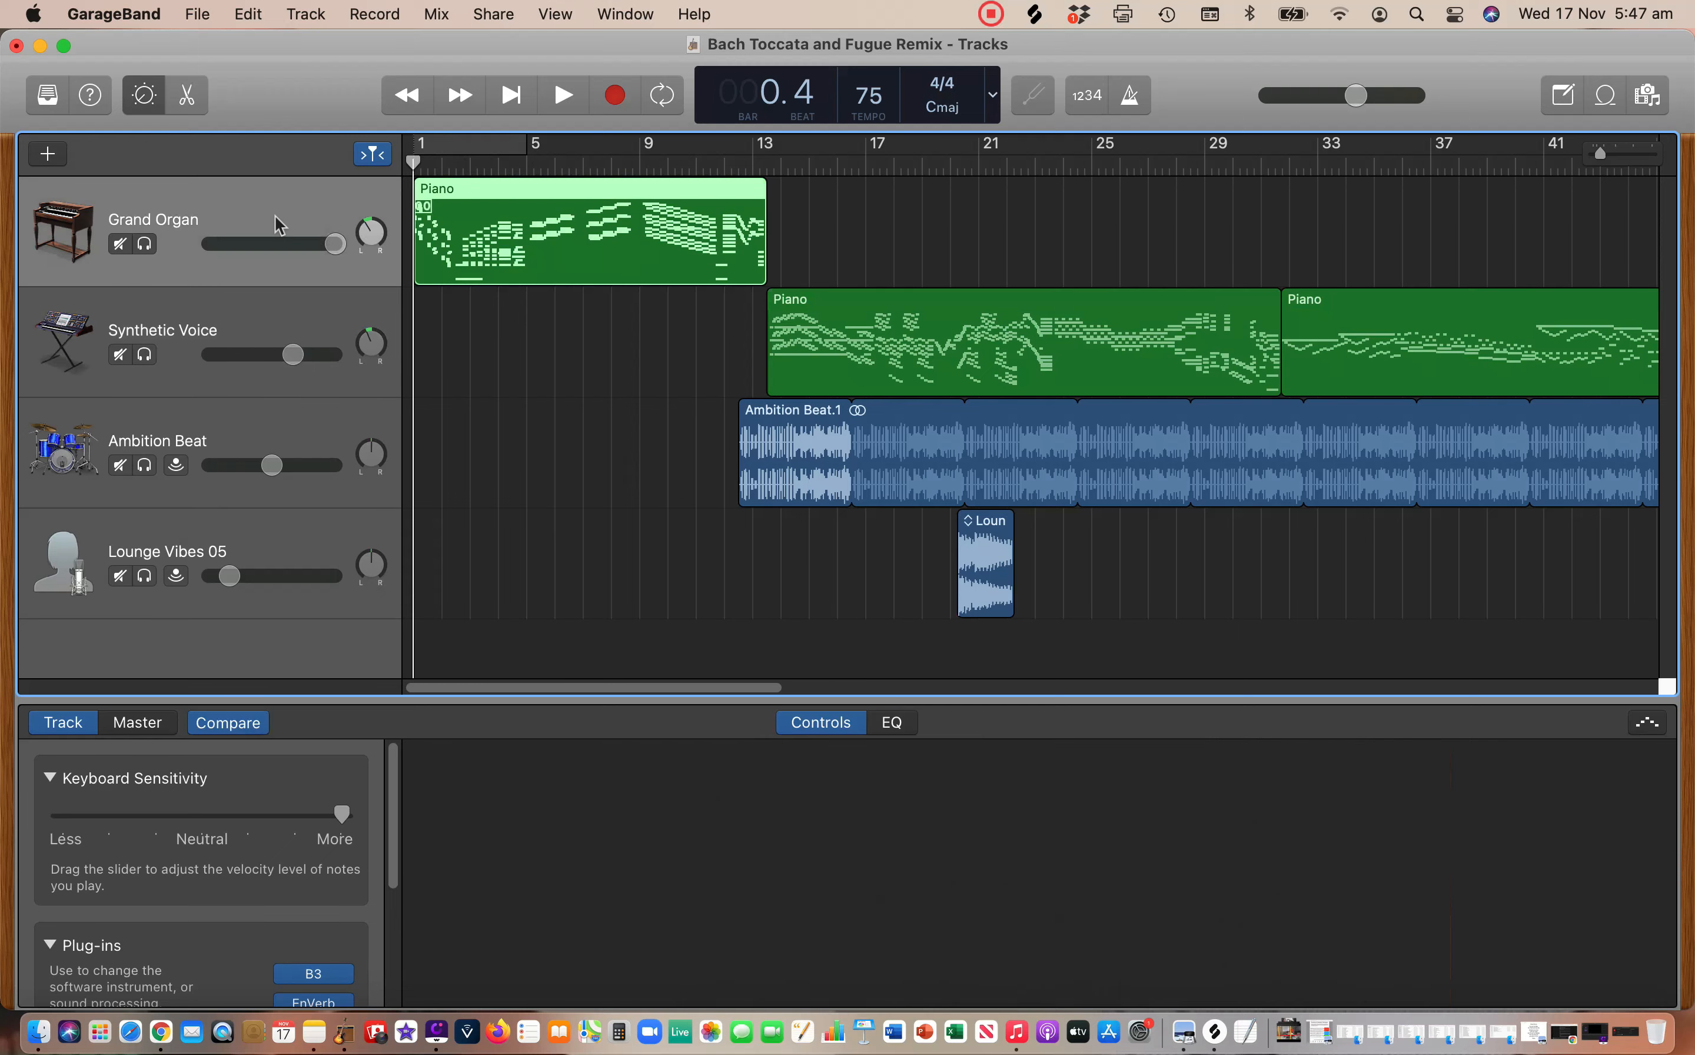
Select the Synthetic Voice track and play a short passage of the full mix from bar 13.
left_click(293, 319)
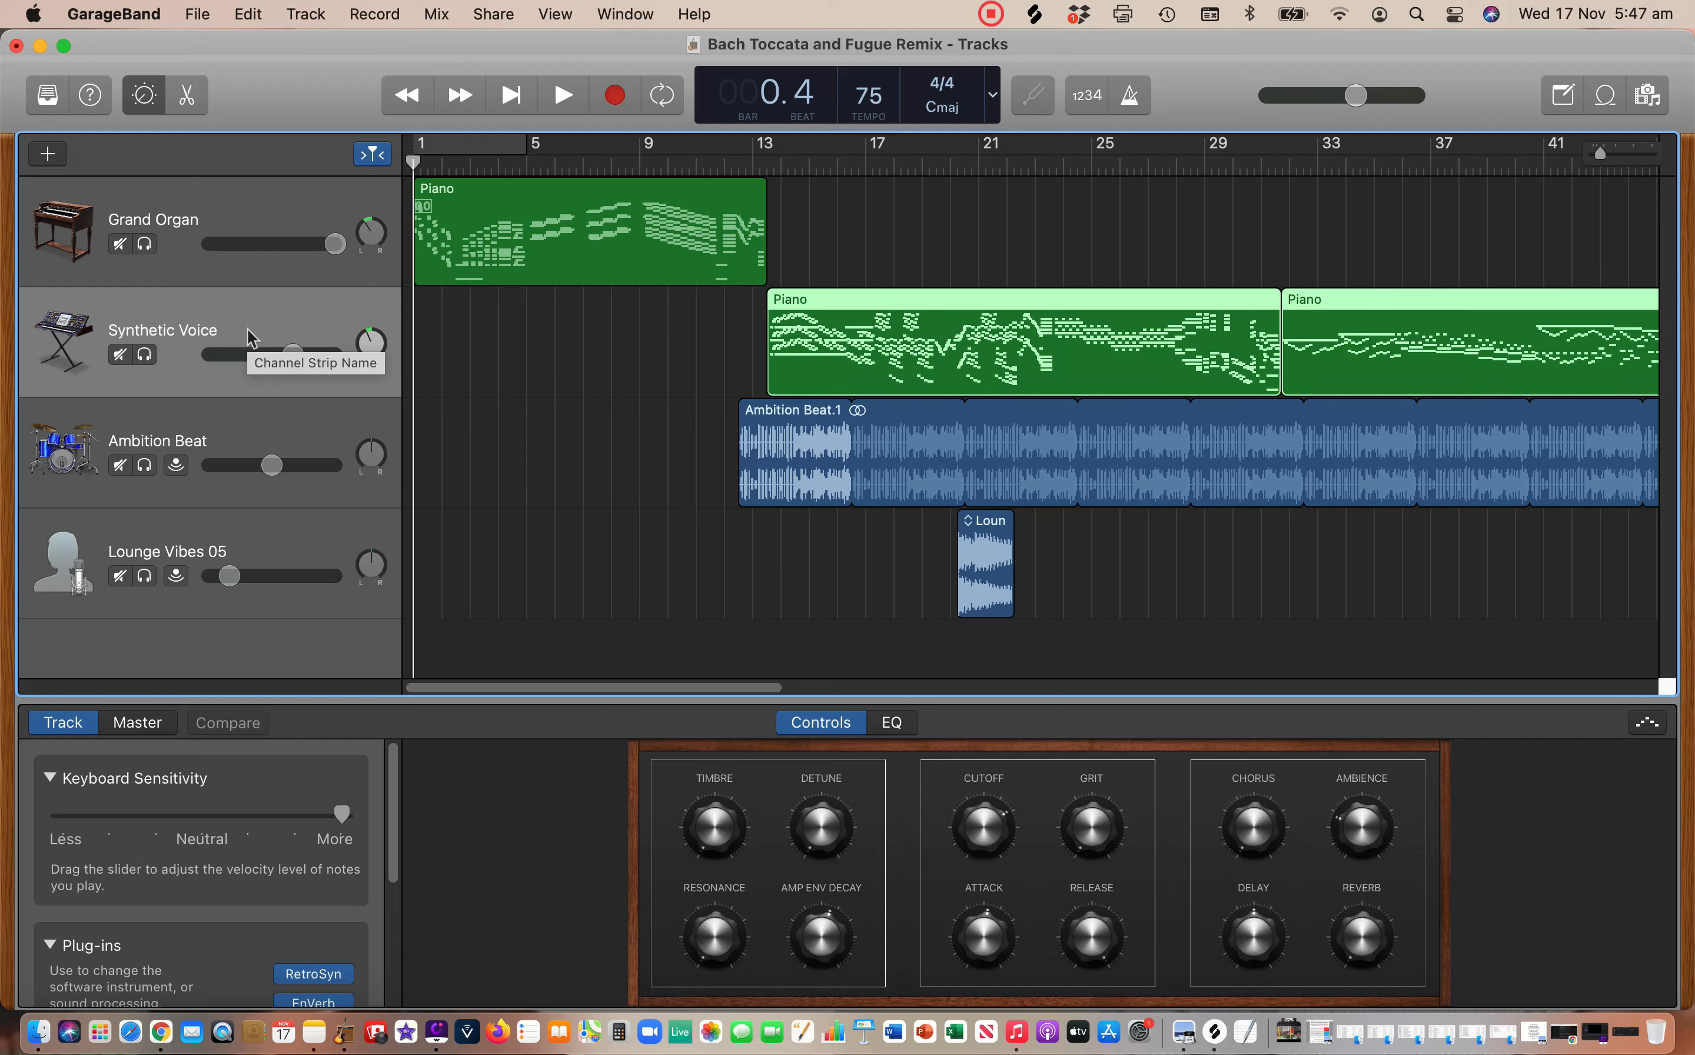
left_click(754, 167)
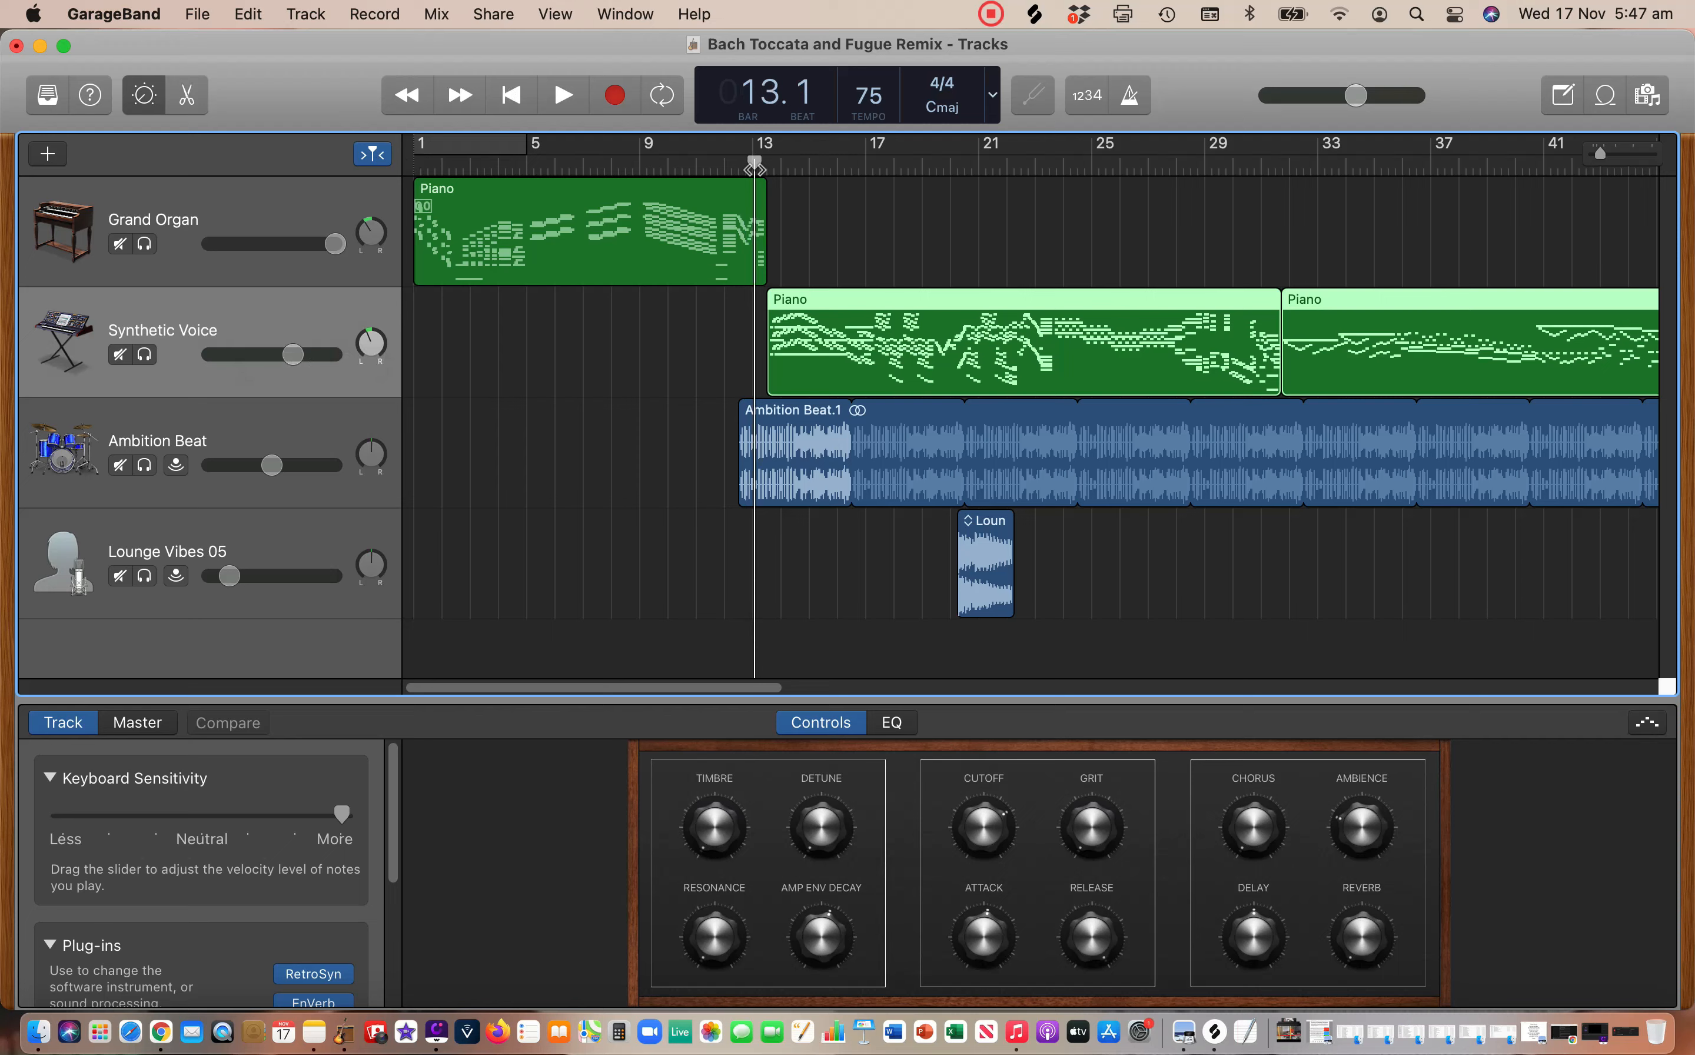
key("space")
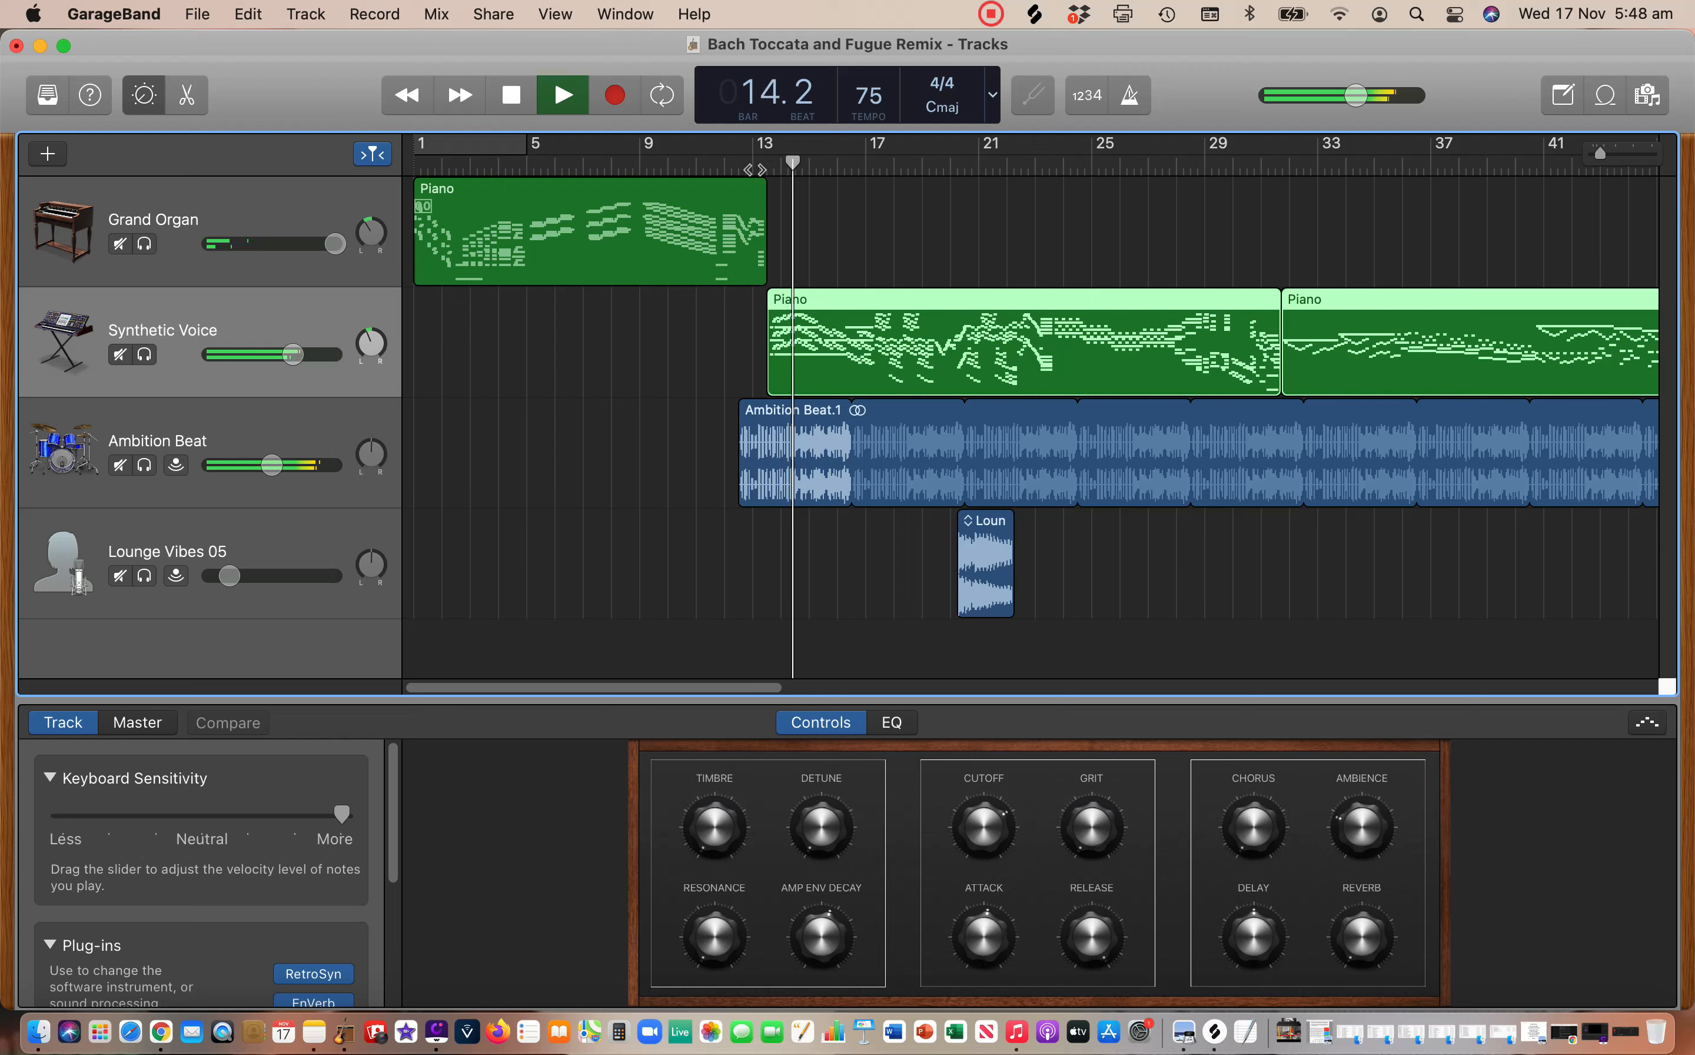
key("space")
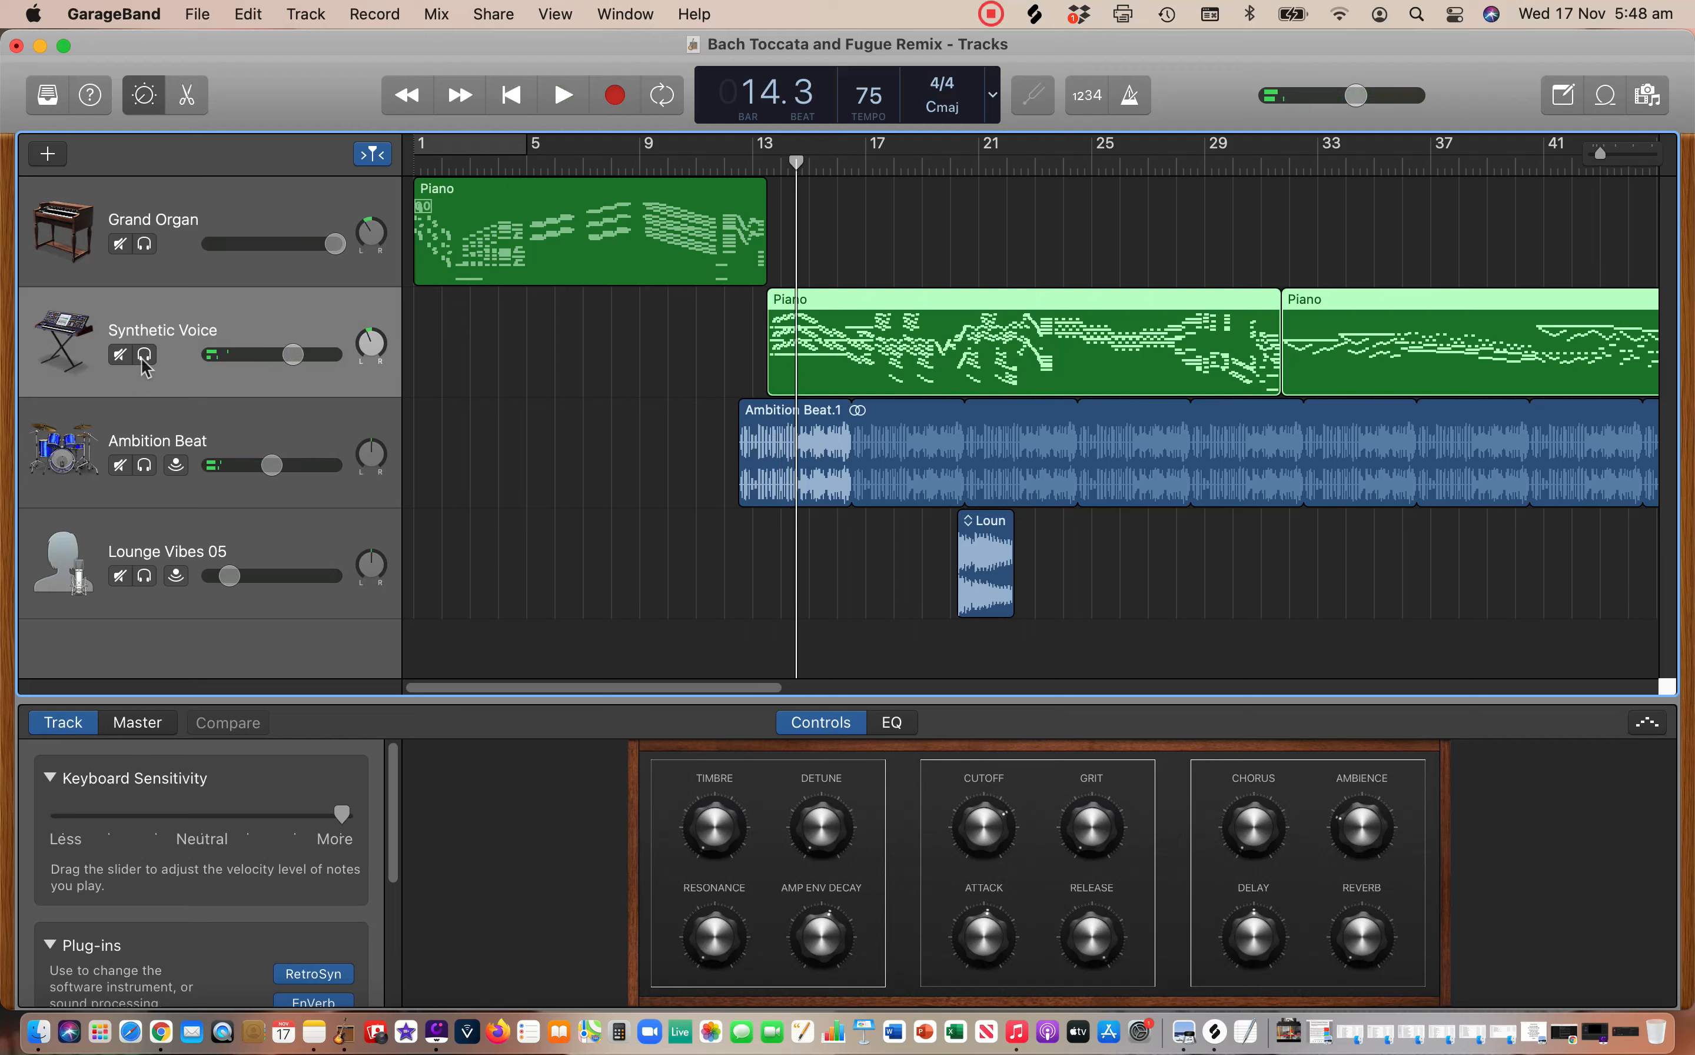
Solo the Synthetic Voice track and play it briefly on its own.
left_click(142, 360)
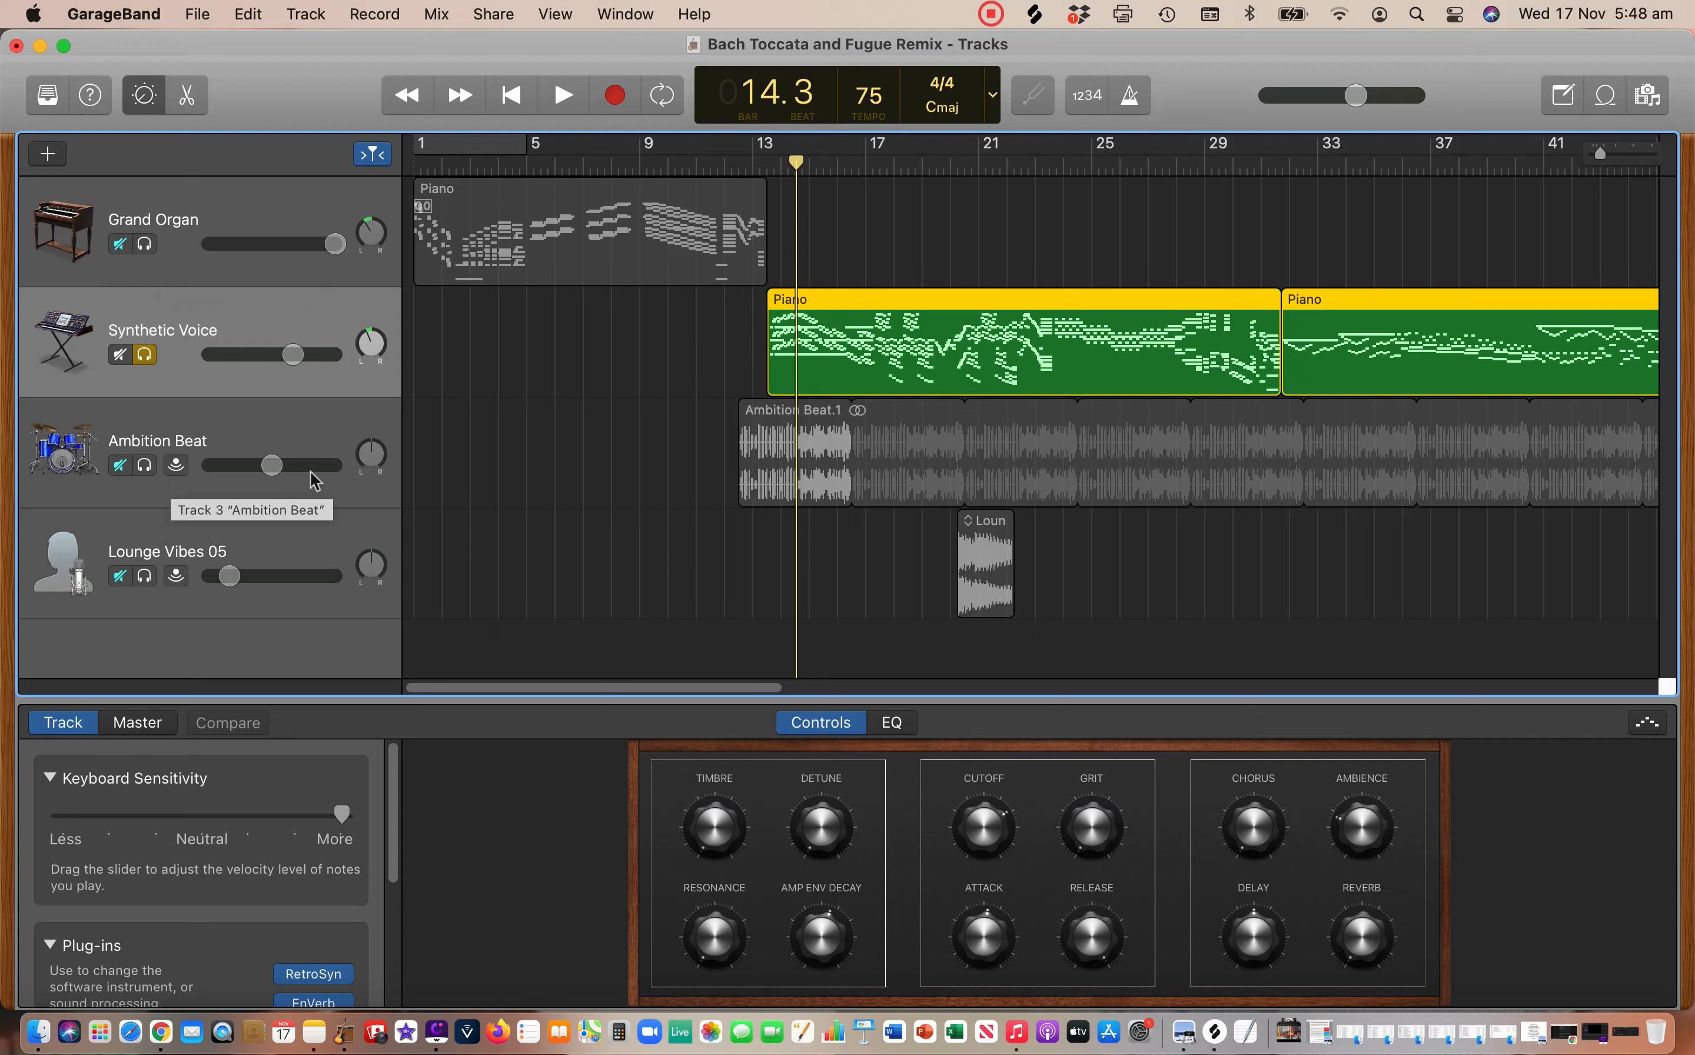
key("space")
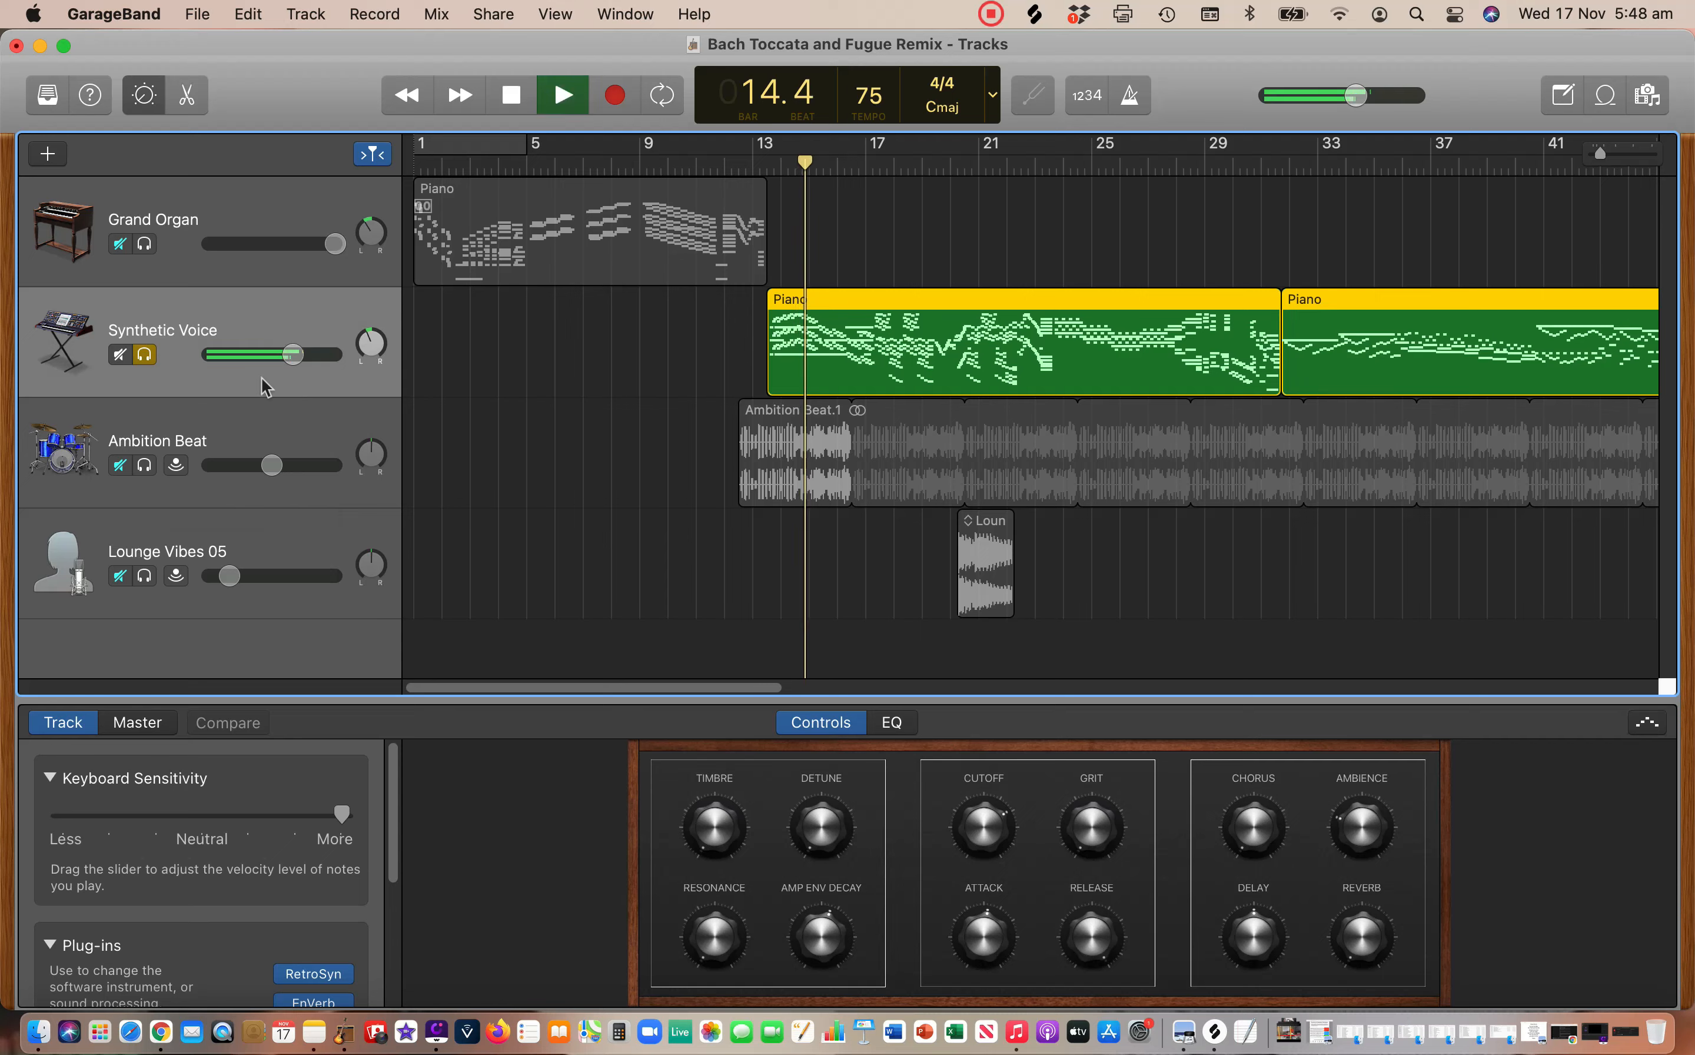
key("space")
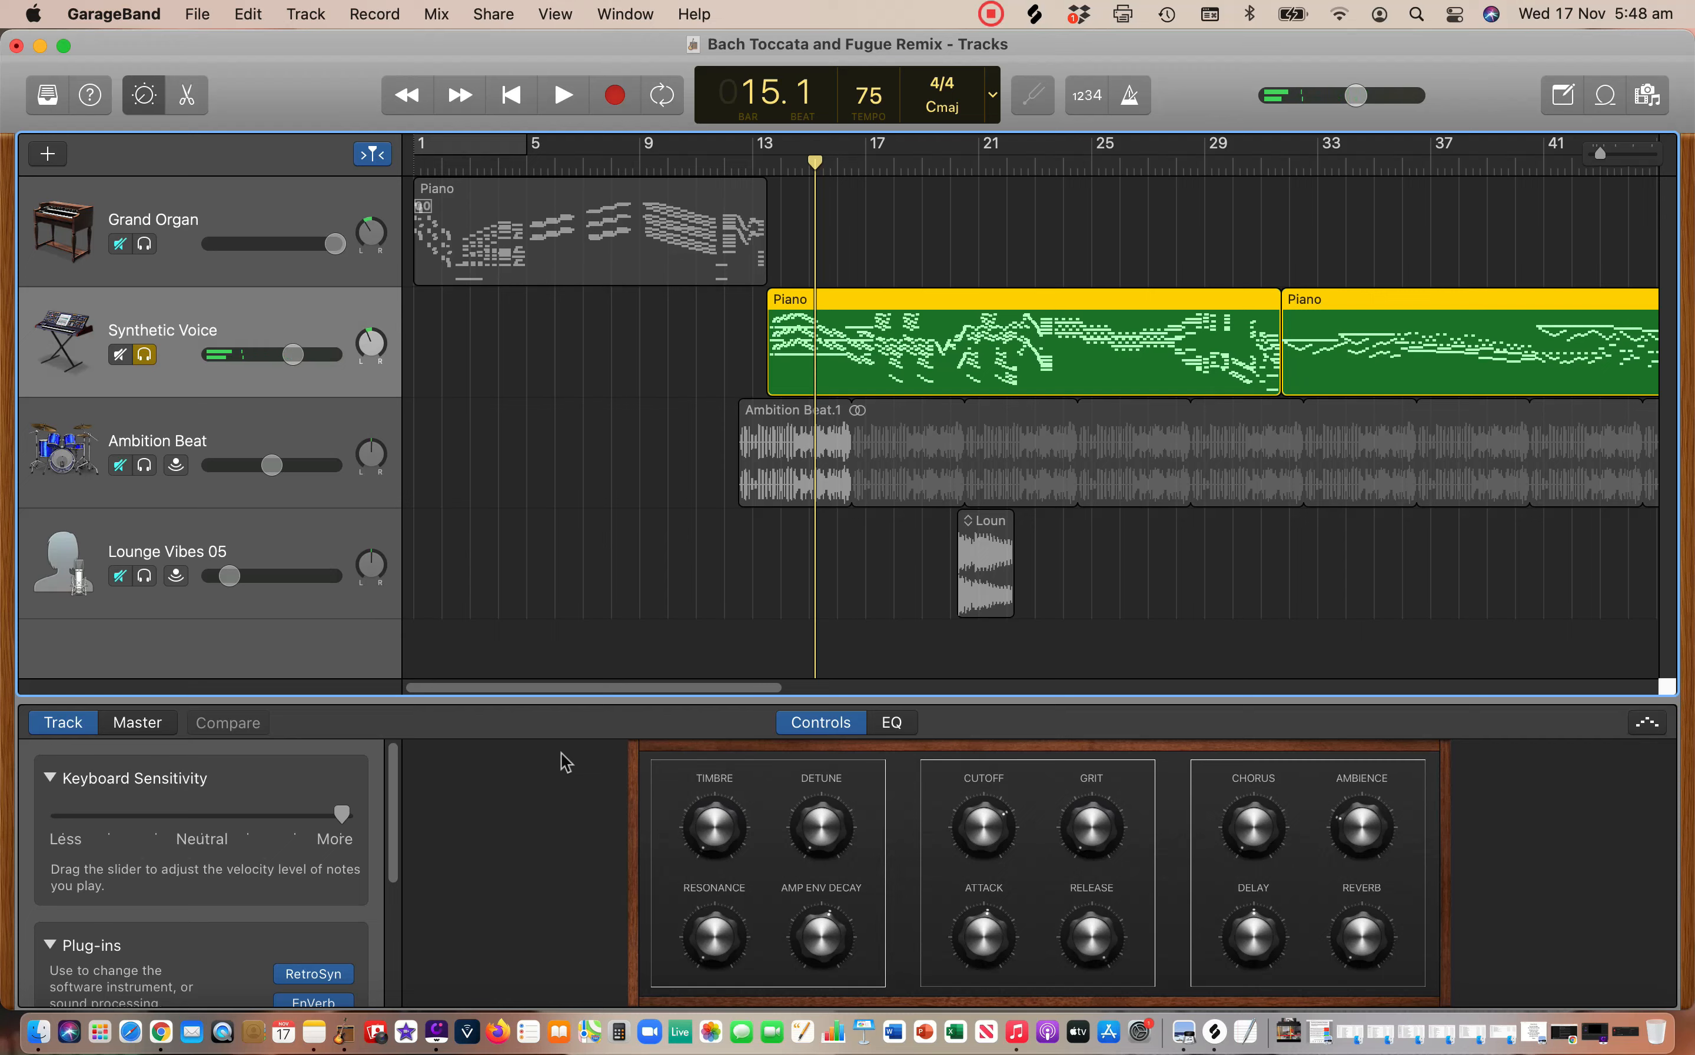
View the master output controls and return to the Synthetic Voice track to open its EQ curve.
left_click(138, 724)
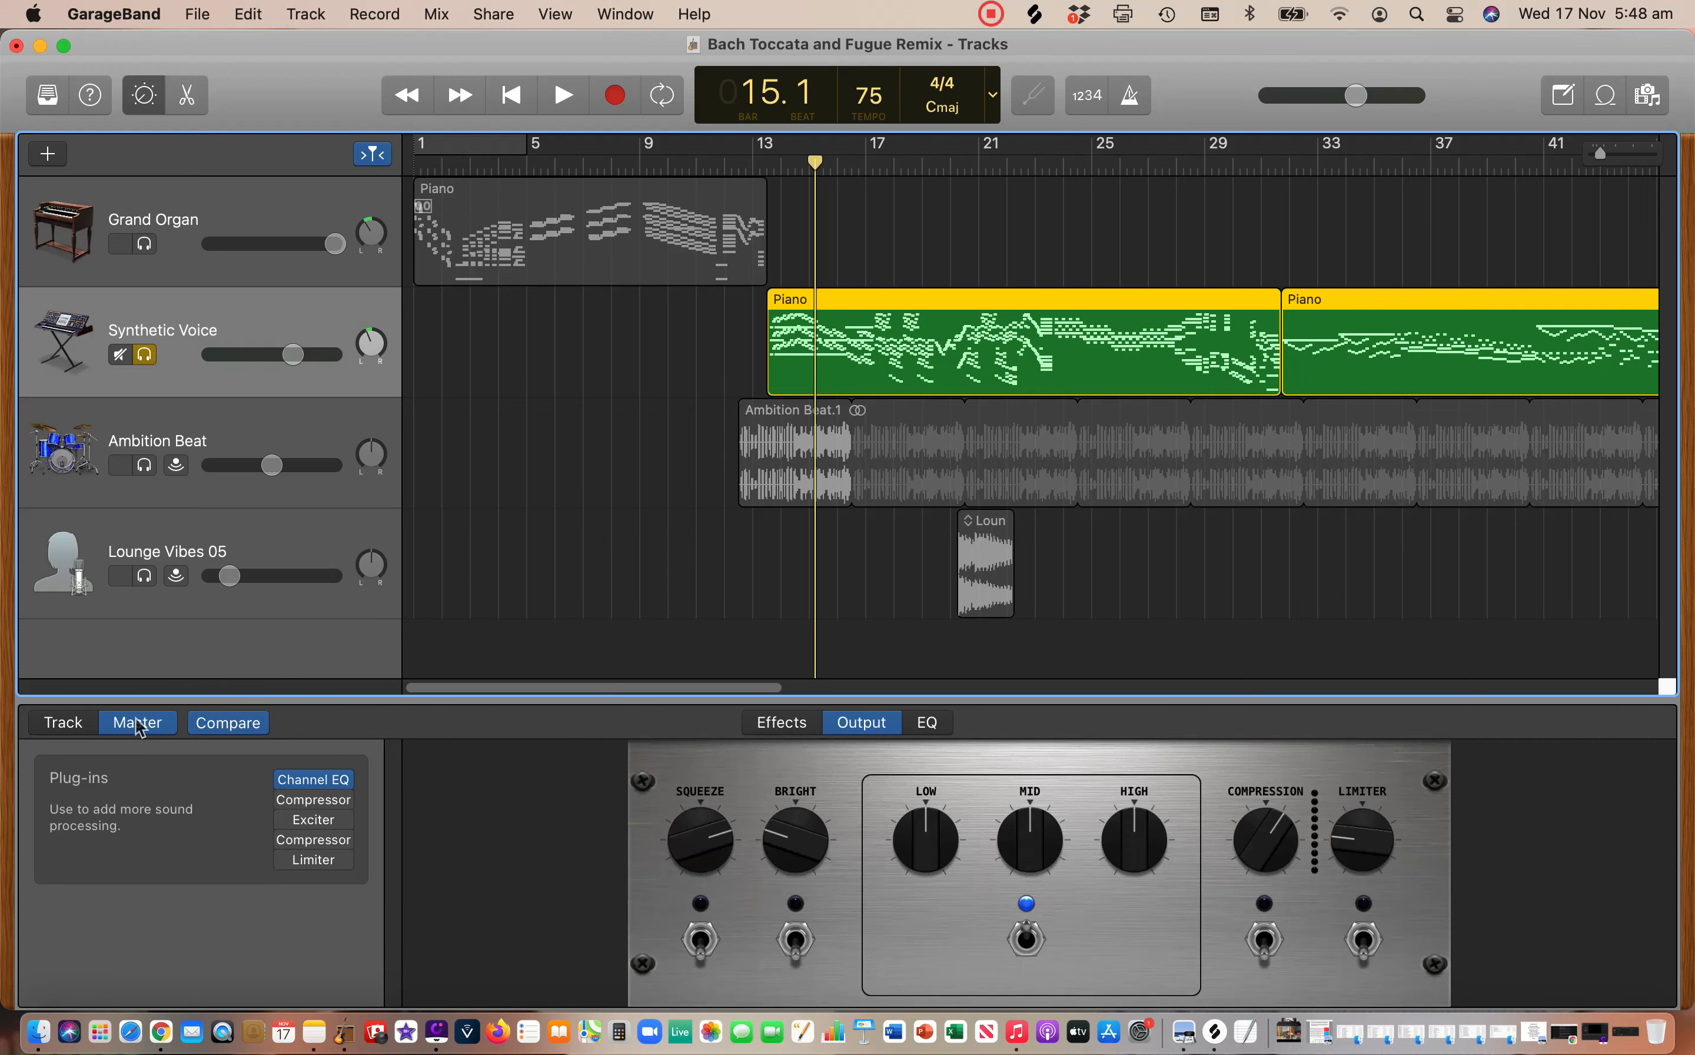
left_click(61, 724)
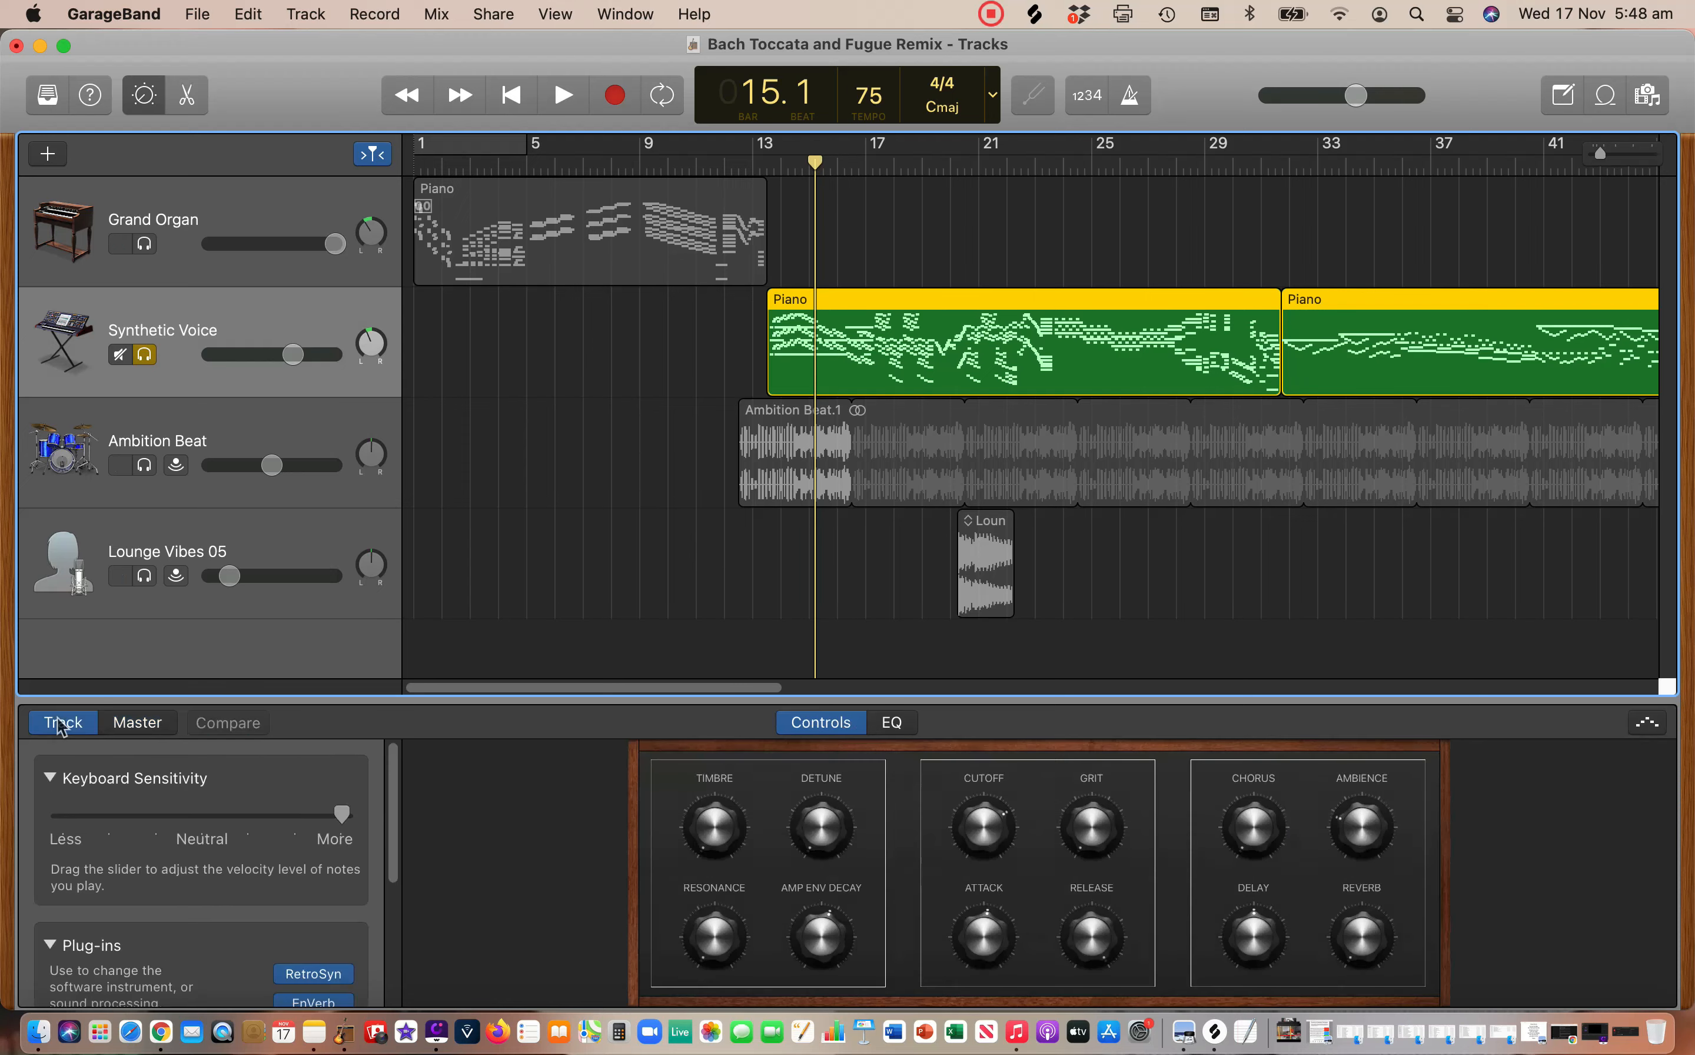
left_click(887, 724)
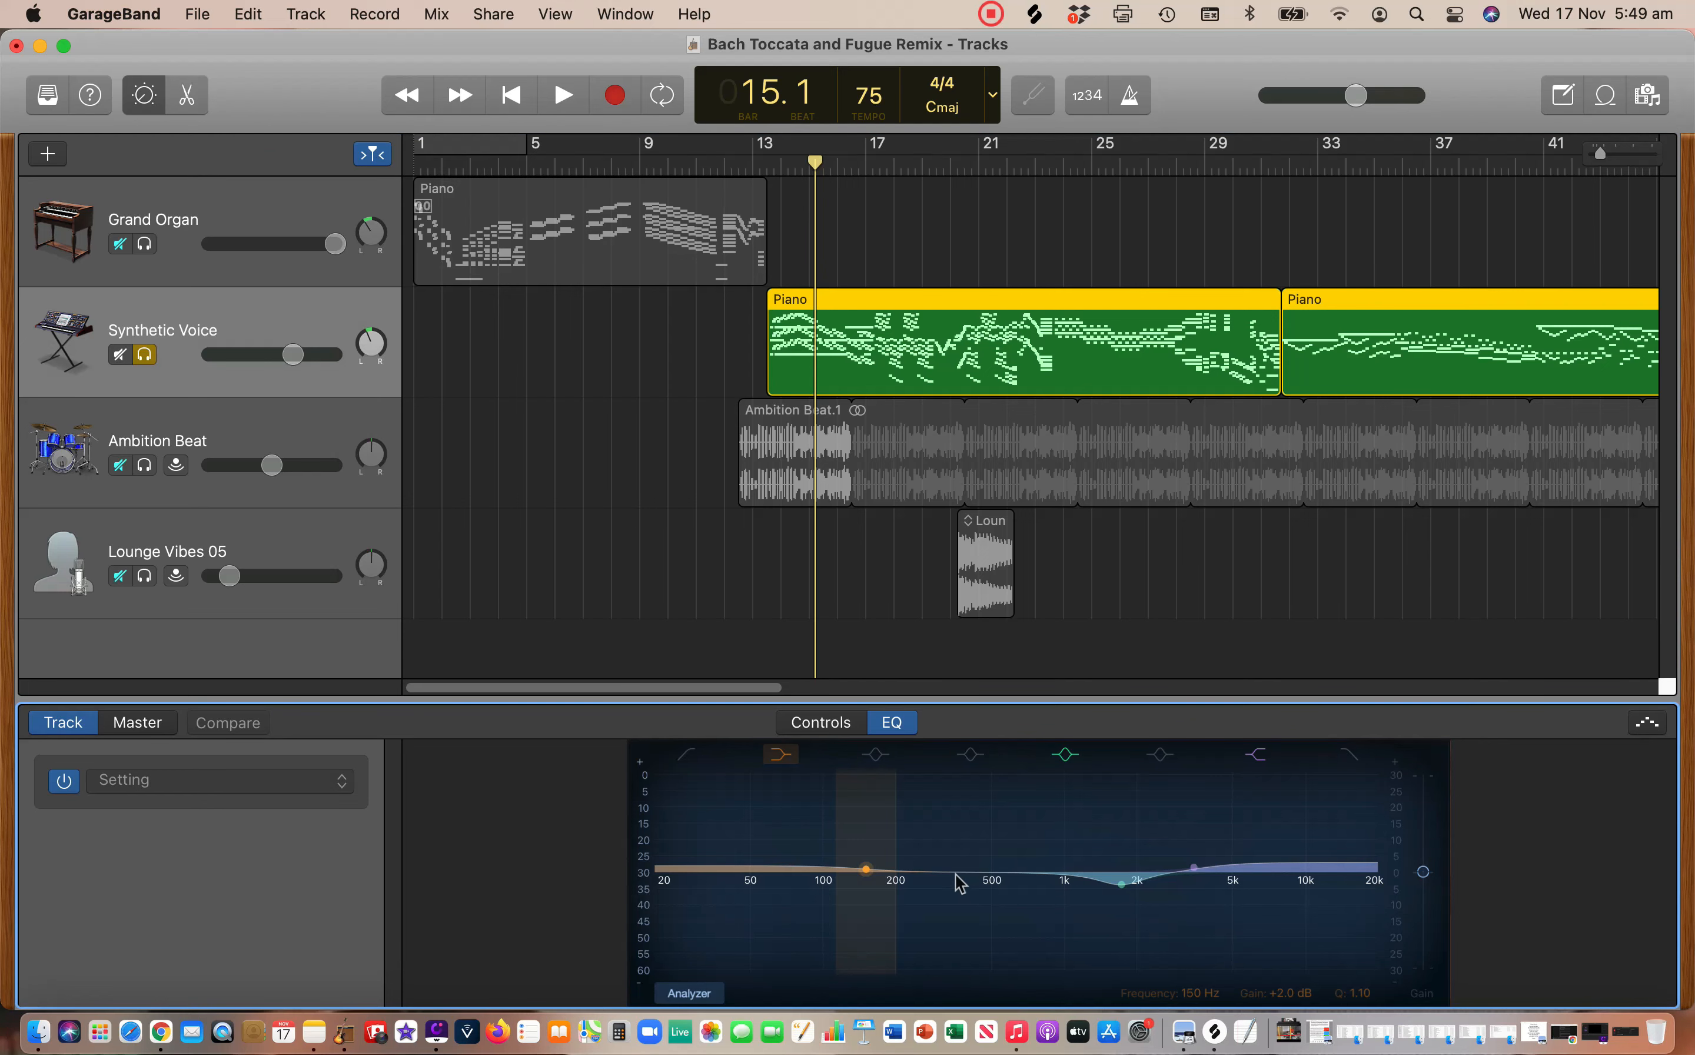
left_click_drag(956, 875, 954, 874)
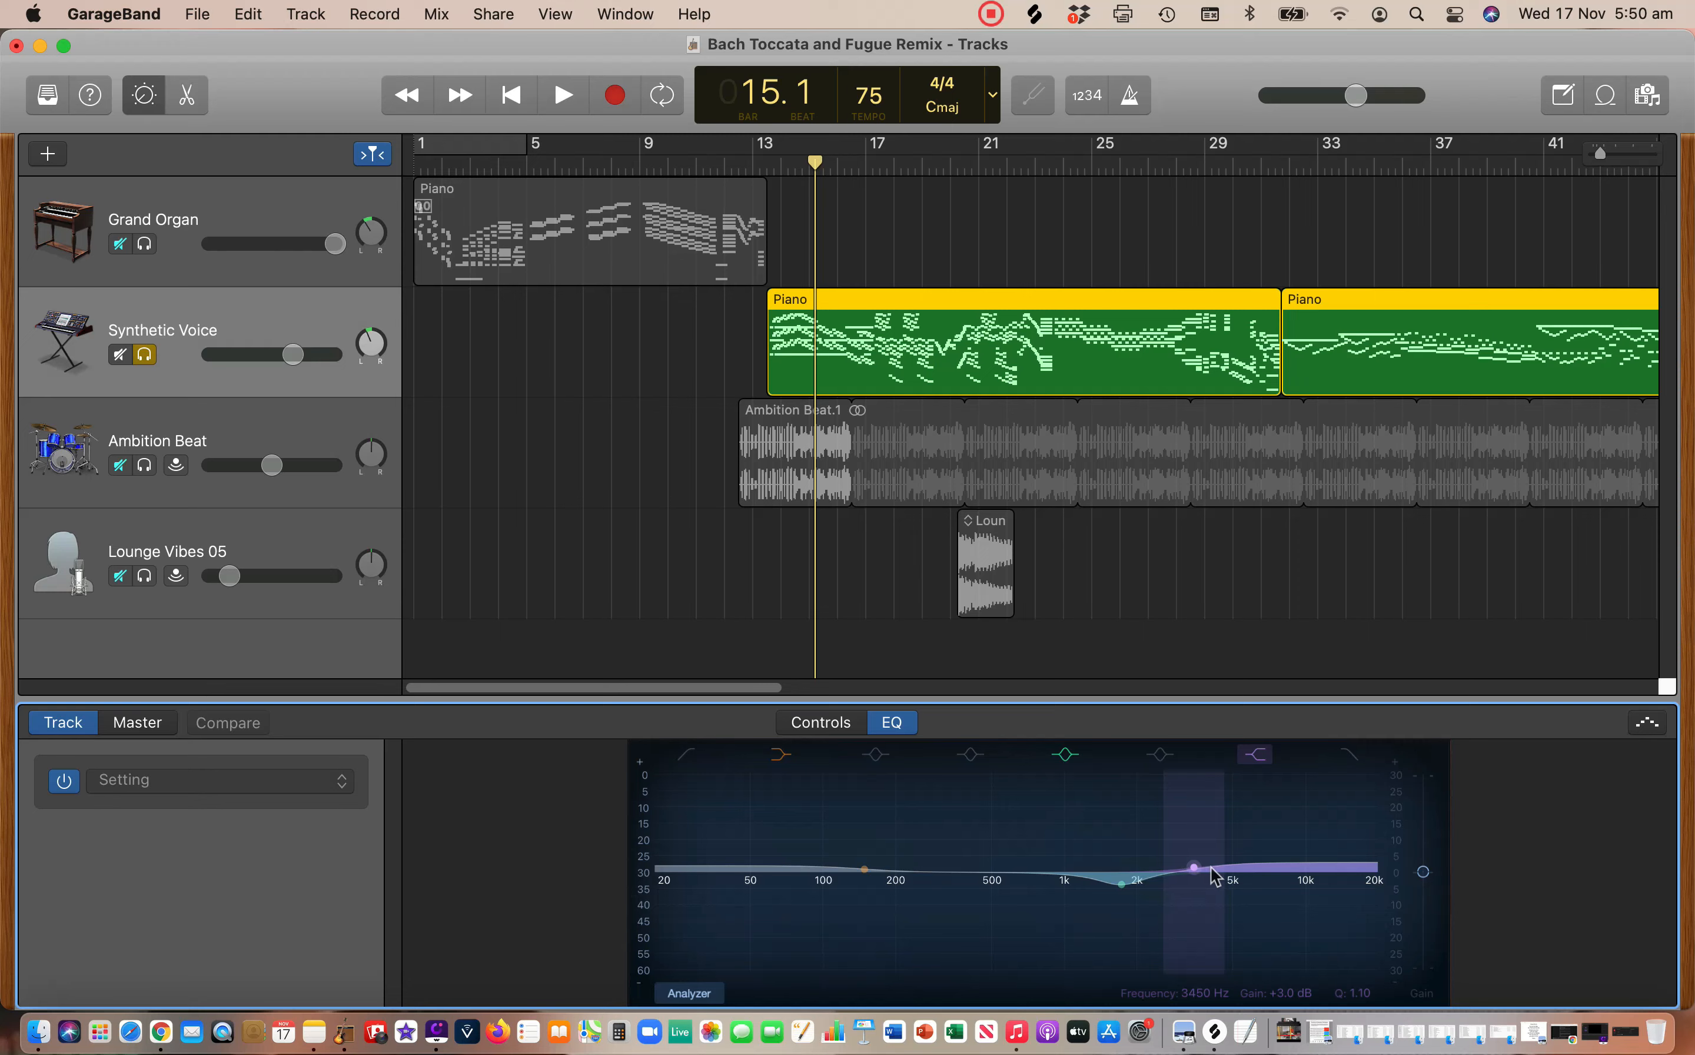
Adjust the Synthetic Voice's high-shelf EQ band to about 2750 Hz and +1.0 dB while auditioning the soloed track.
mouse_move(1211, 869)
left_mouse_down()
mouse_move(1210, 922)
mouse_move(1213, 886)
left_mouse_up()
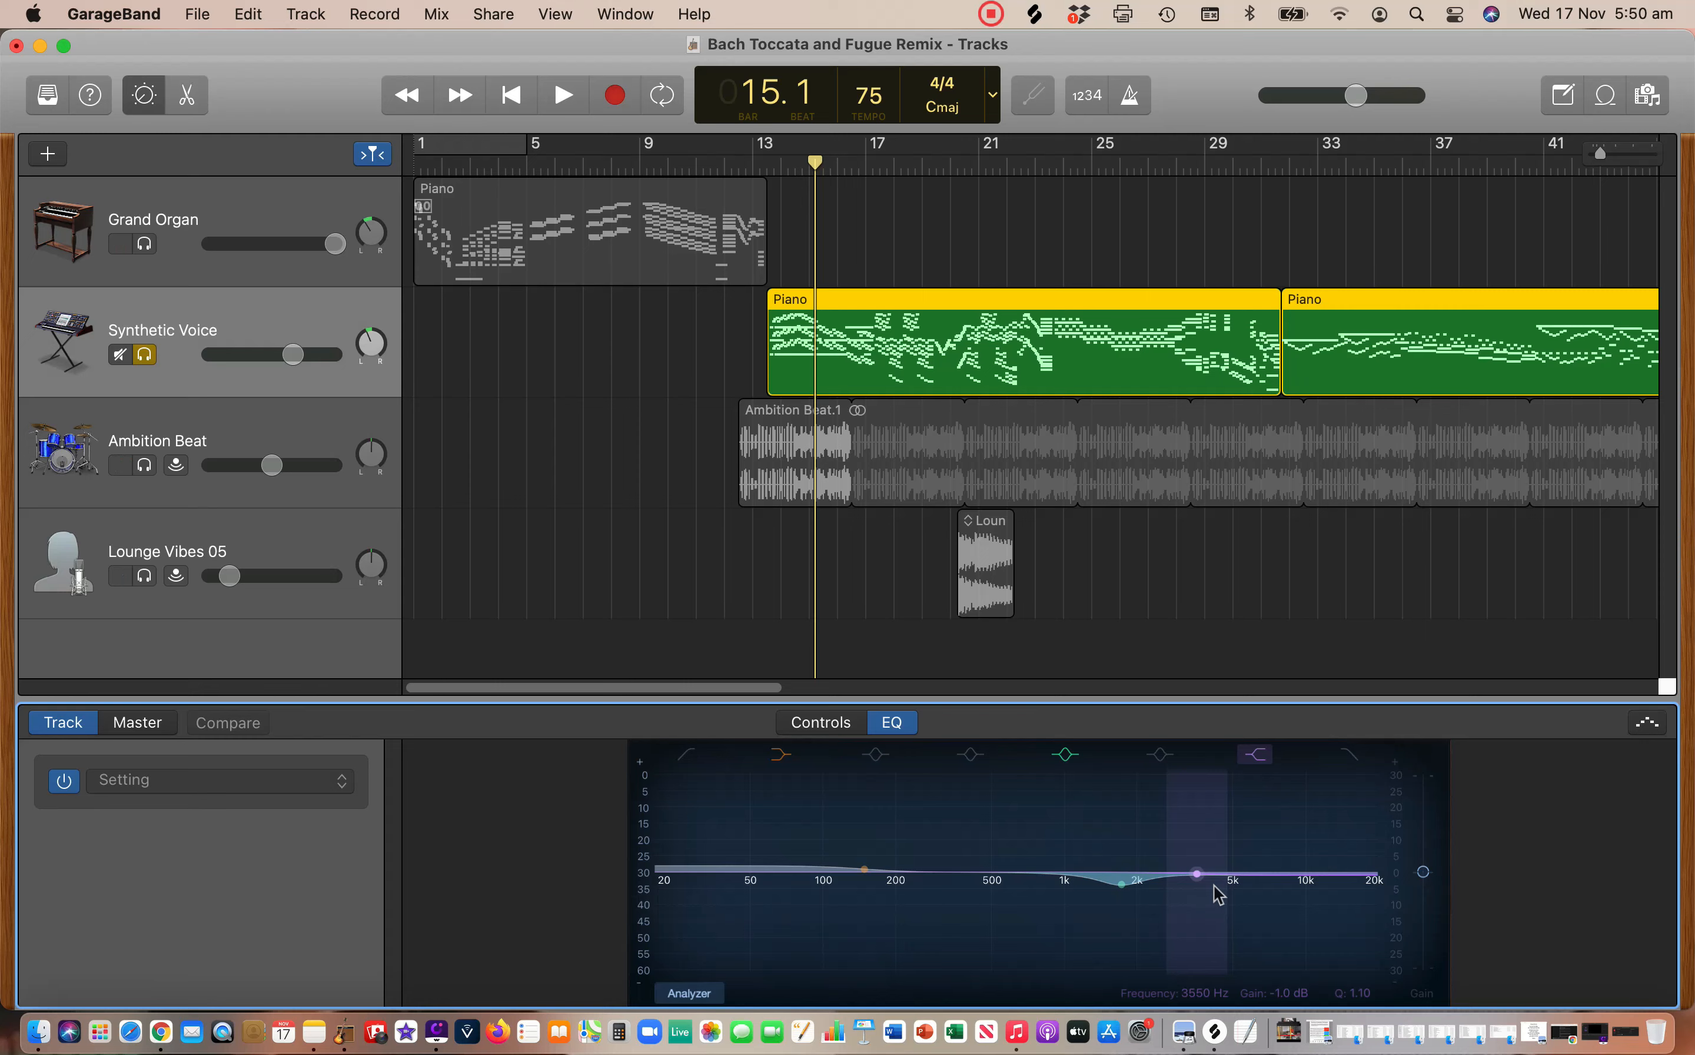
key("space")
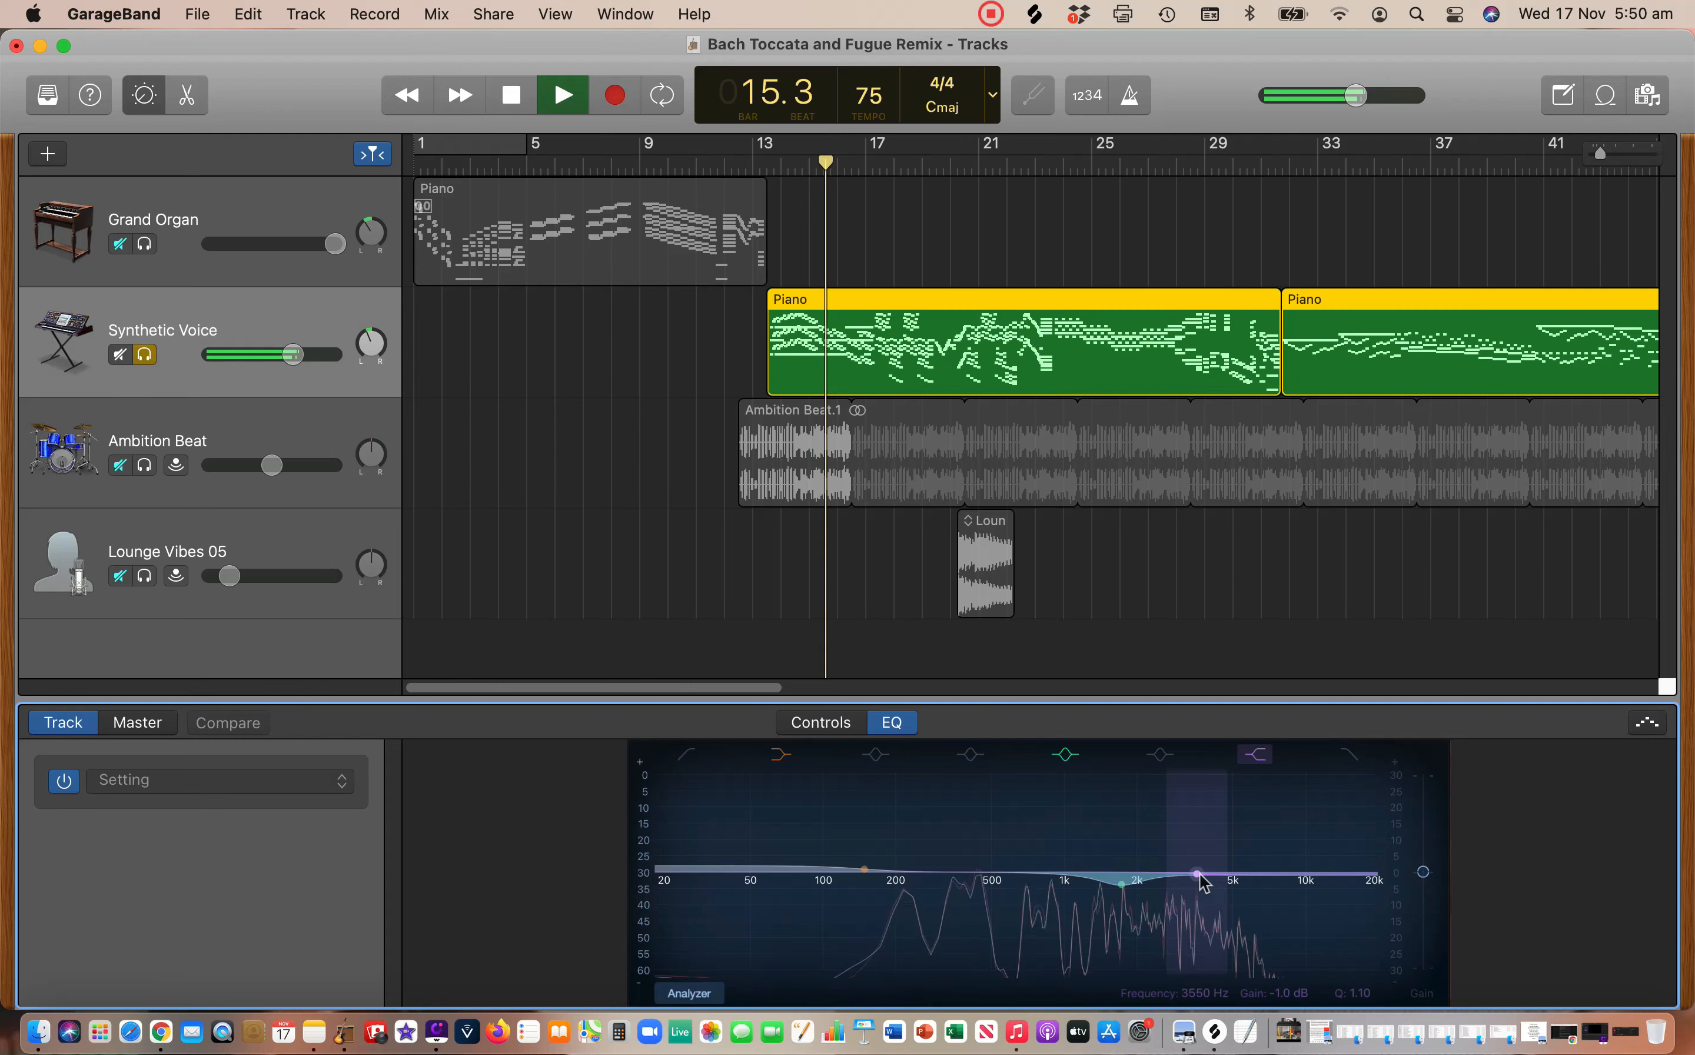
mouse_move(1203, 882)
left_mouse_down()
mouse_move(1164, 951)
mouse_move(1156, 906)
mouse_move(1186, 859)
left_mouse_up()
key("space")
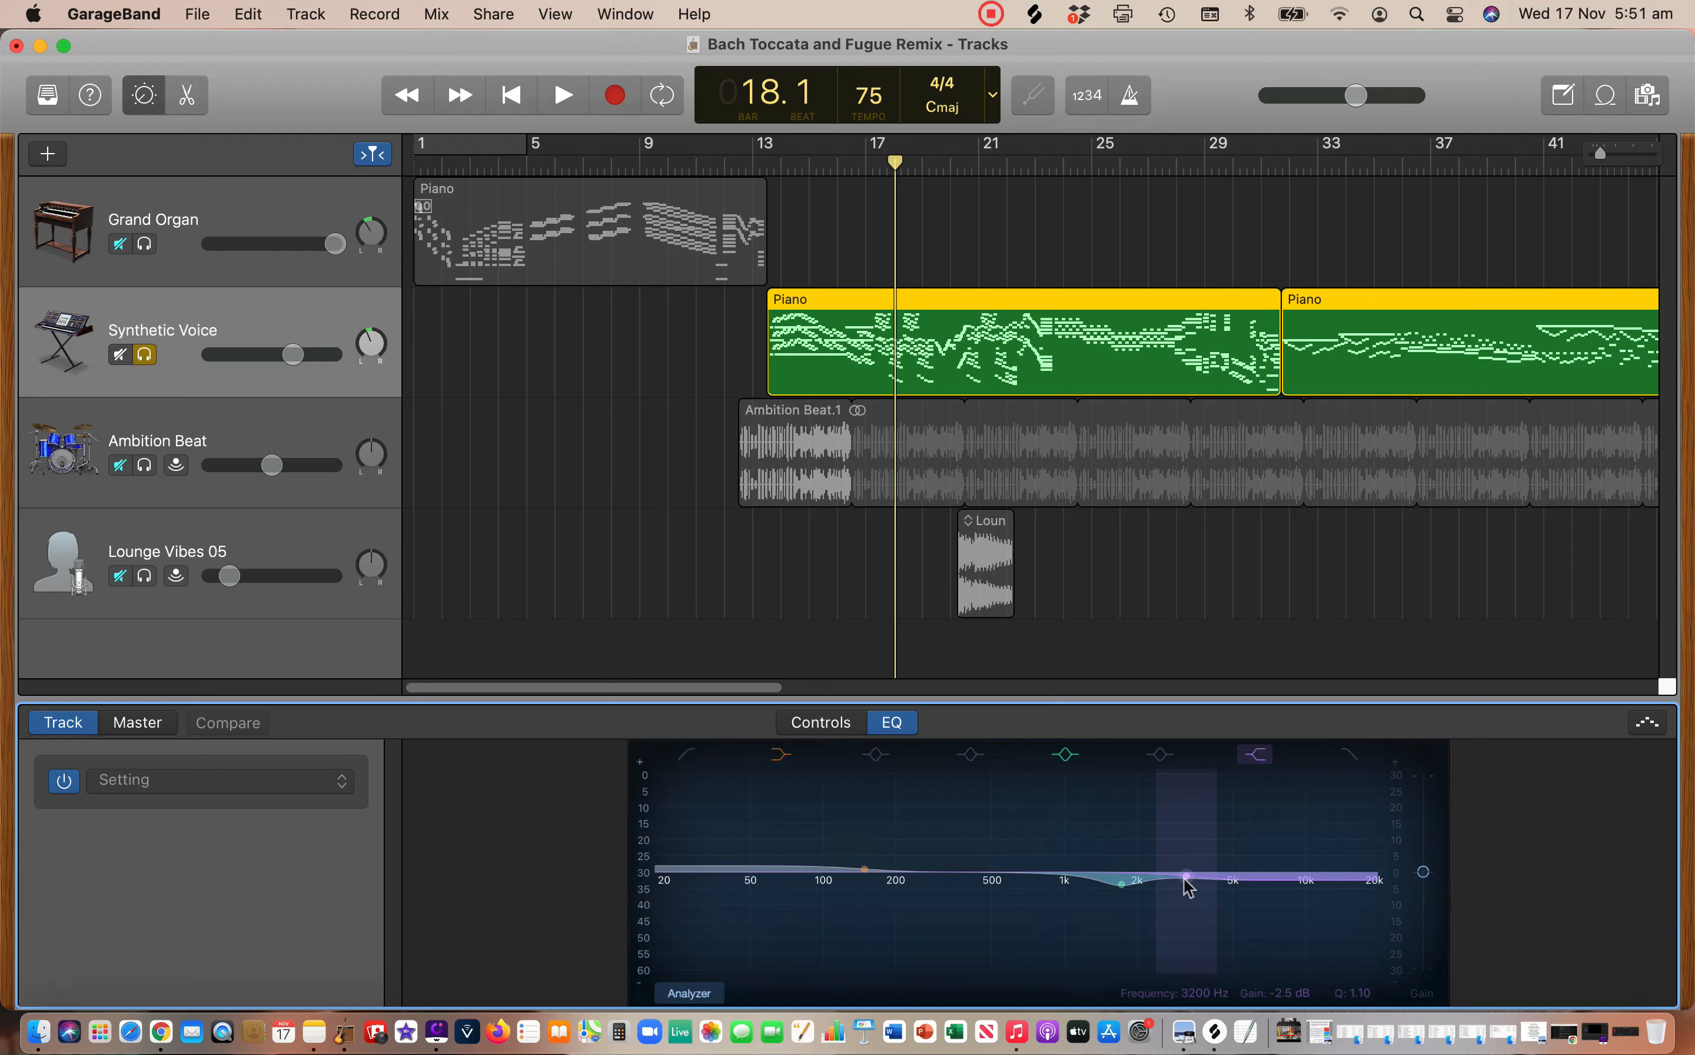
mouse_move(1184, 877)
left_mouse_down()
mouse_move(1169, 934)
mouse_move(1174, 818)
mouse_move(1141, 792)
mouse_move(1172, 872)
left_mouse_up()
key("space")
key("space")
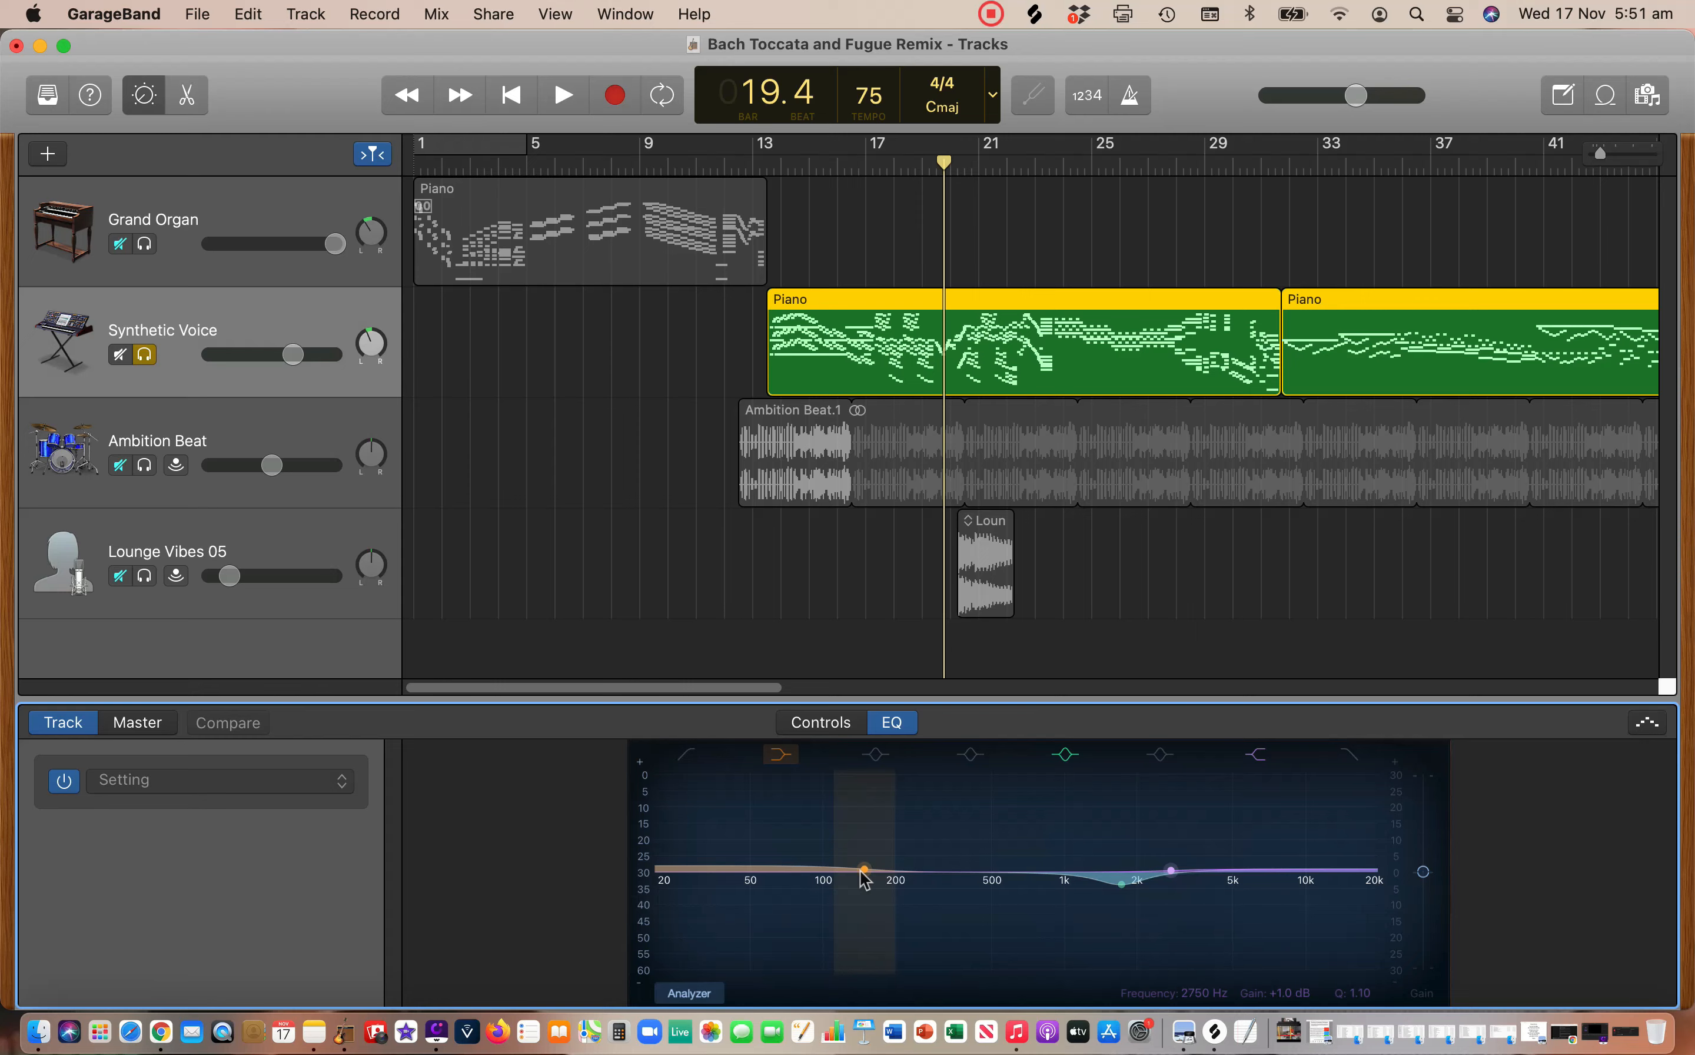
Cut the Synthetic Voice's low-shelf EQ band to about 215 Hz and -6.0 dB, auditioning the soloed track along the way.
key("space")
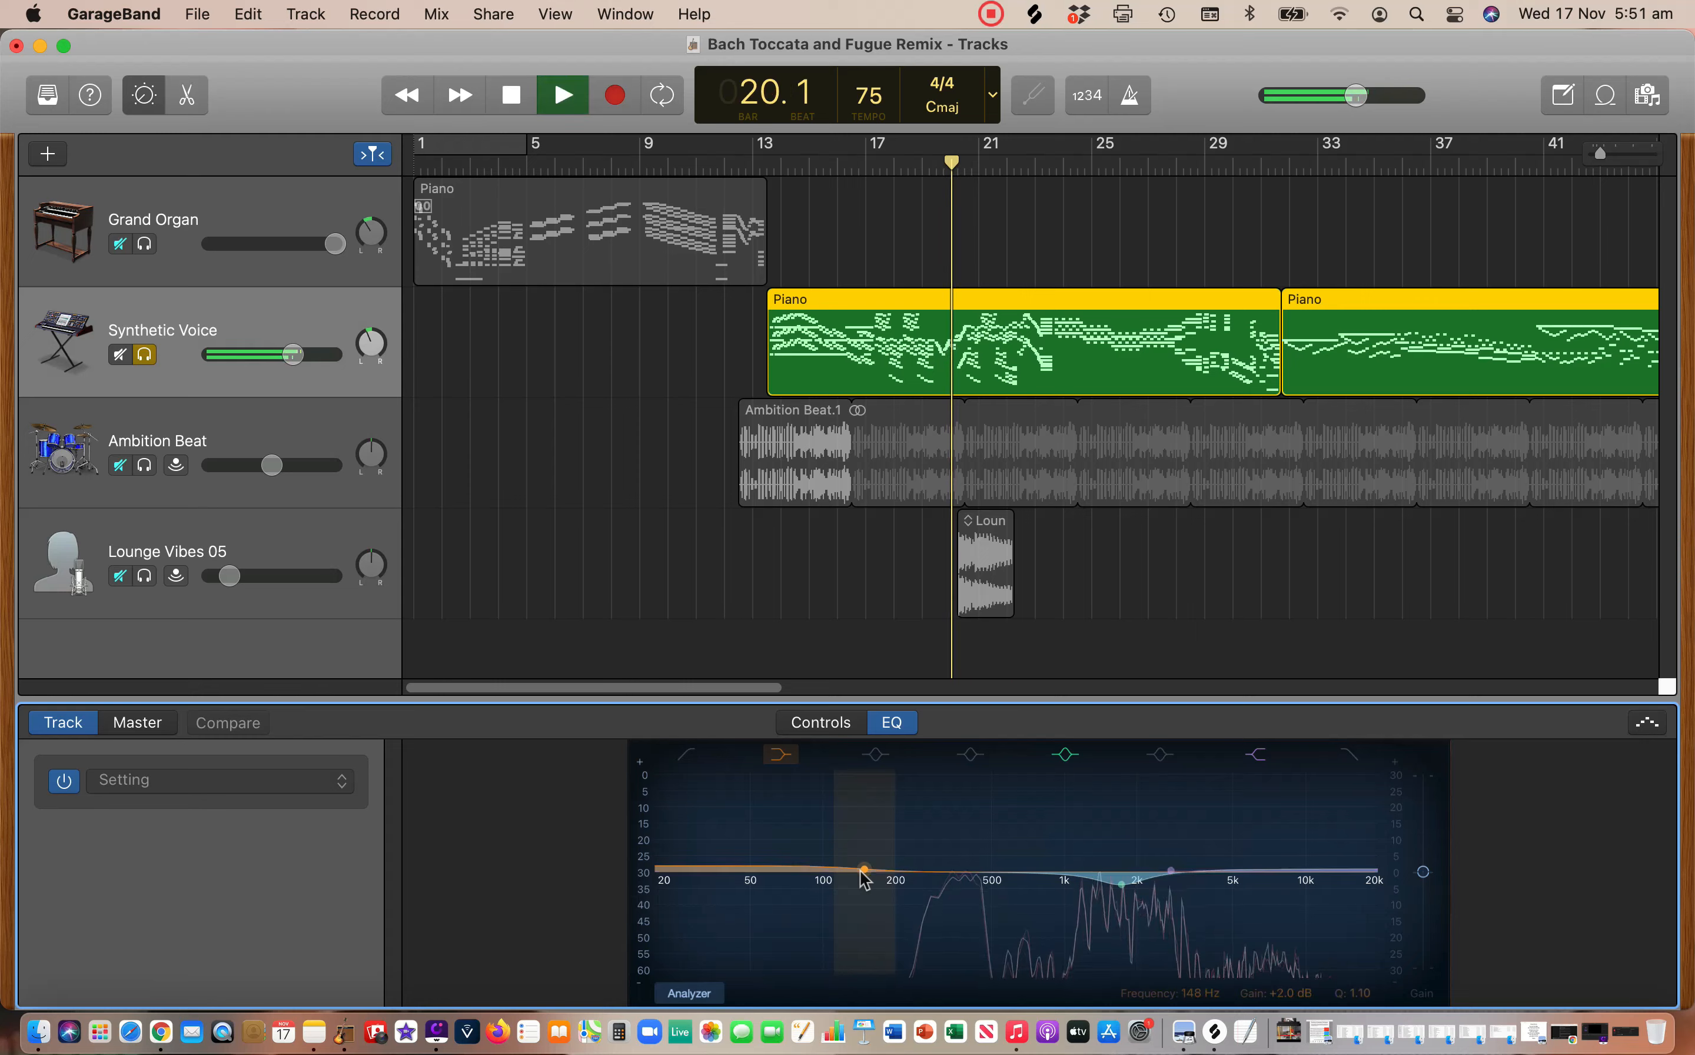
left_click_drag(864, 870, 911, 969)
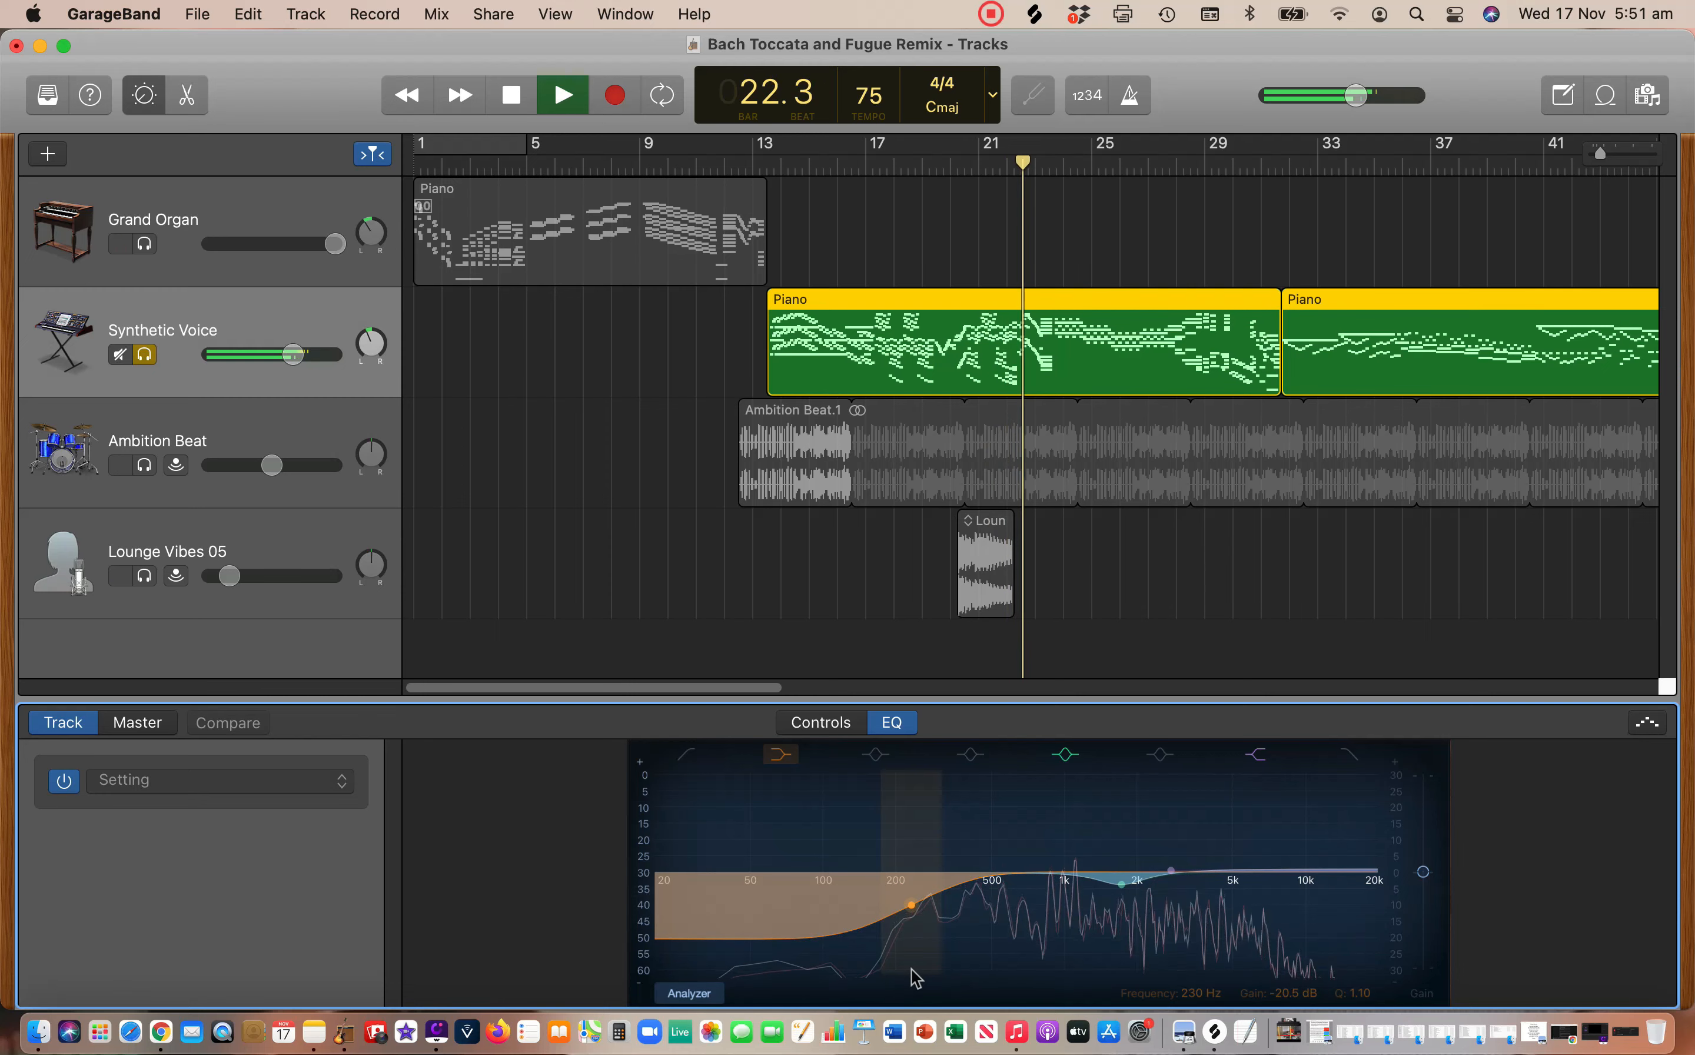
key("space")
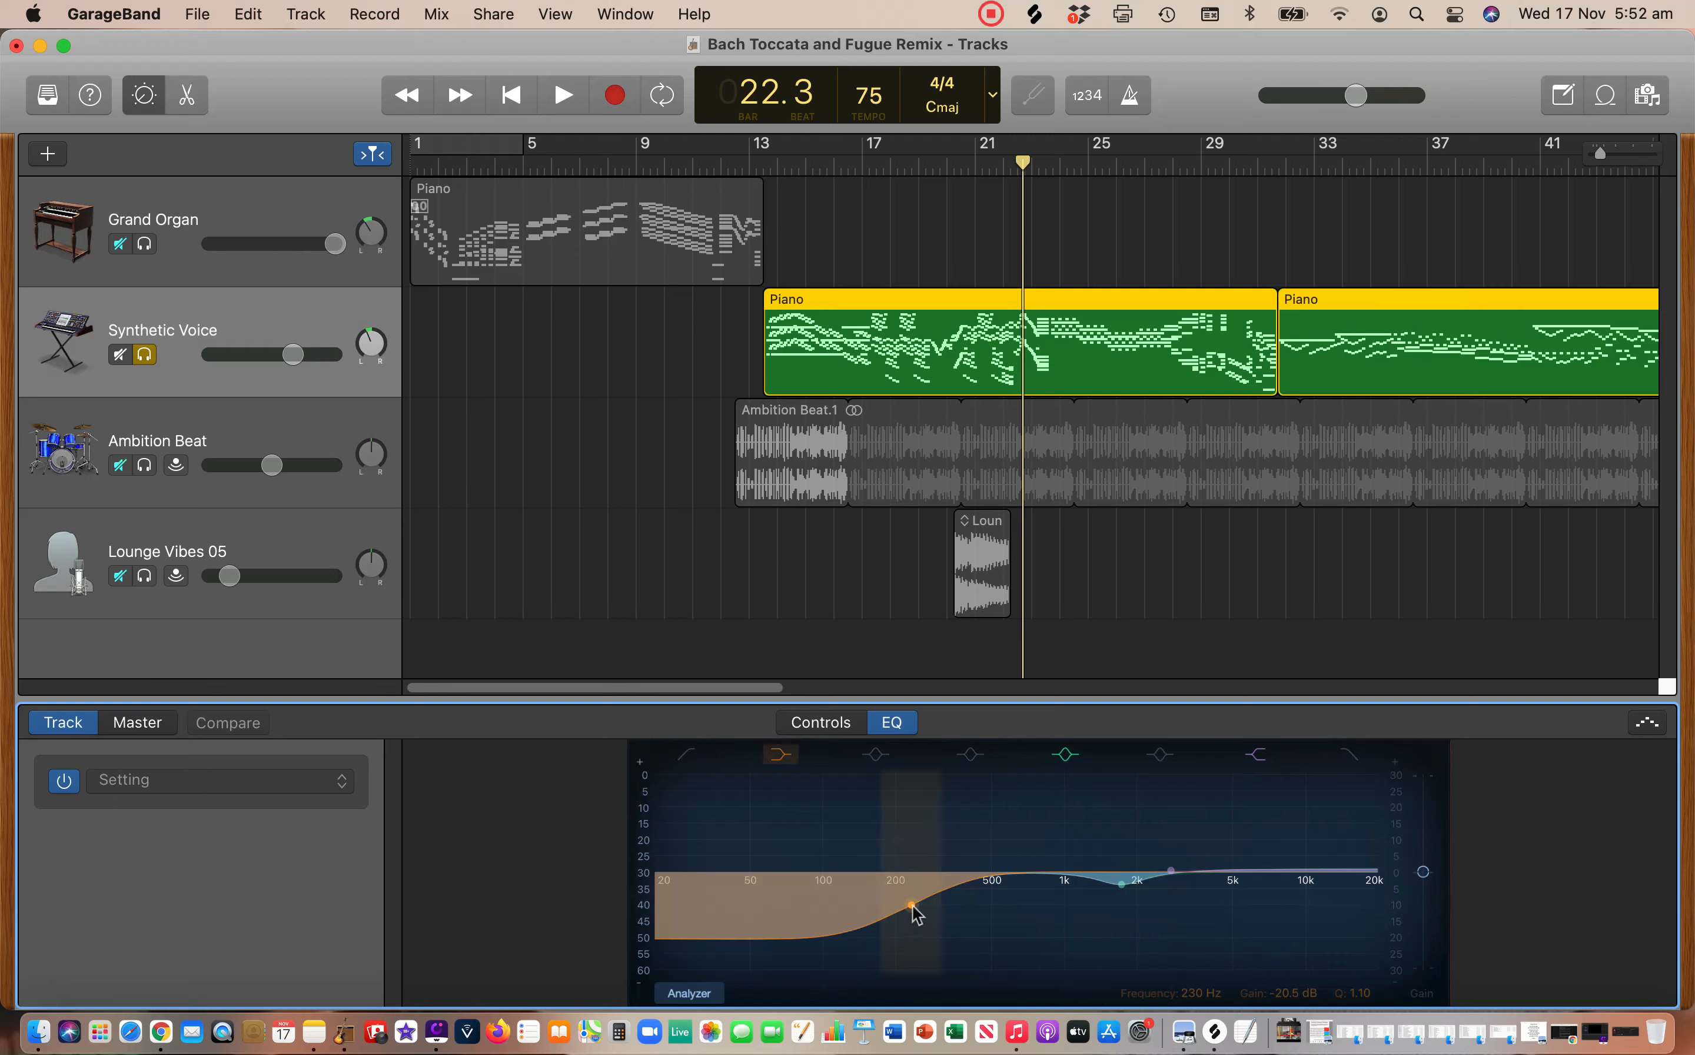
mouse_move(916, 912)
left_mouse_down()
mouse_move(899, 871)
mouse_move(920, 746)
mouse_move(901, 912)
left_mouse_up()
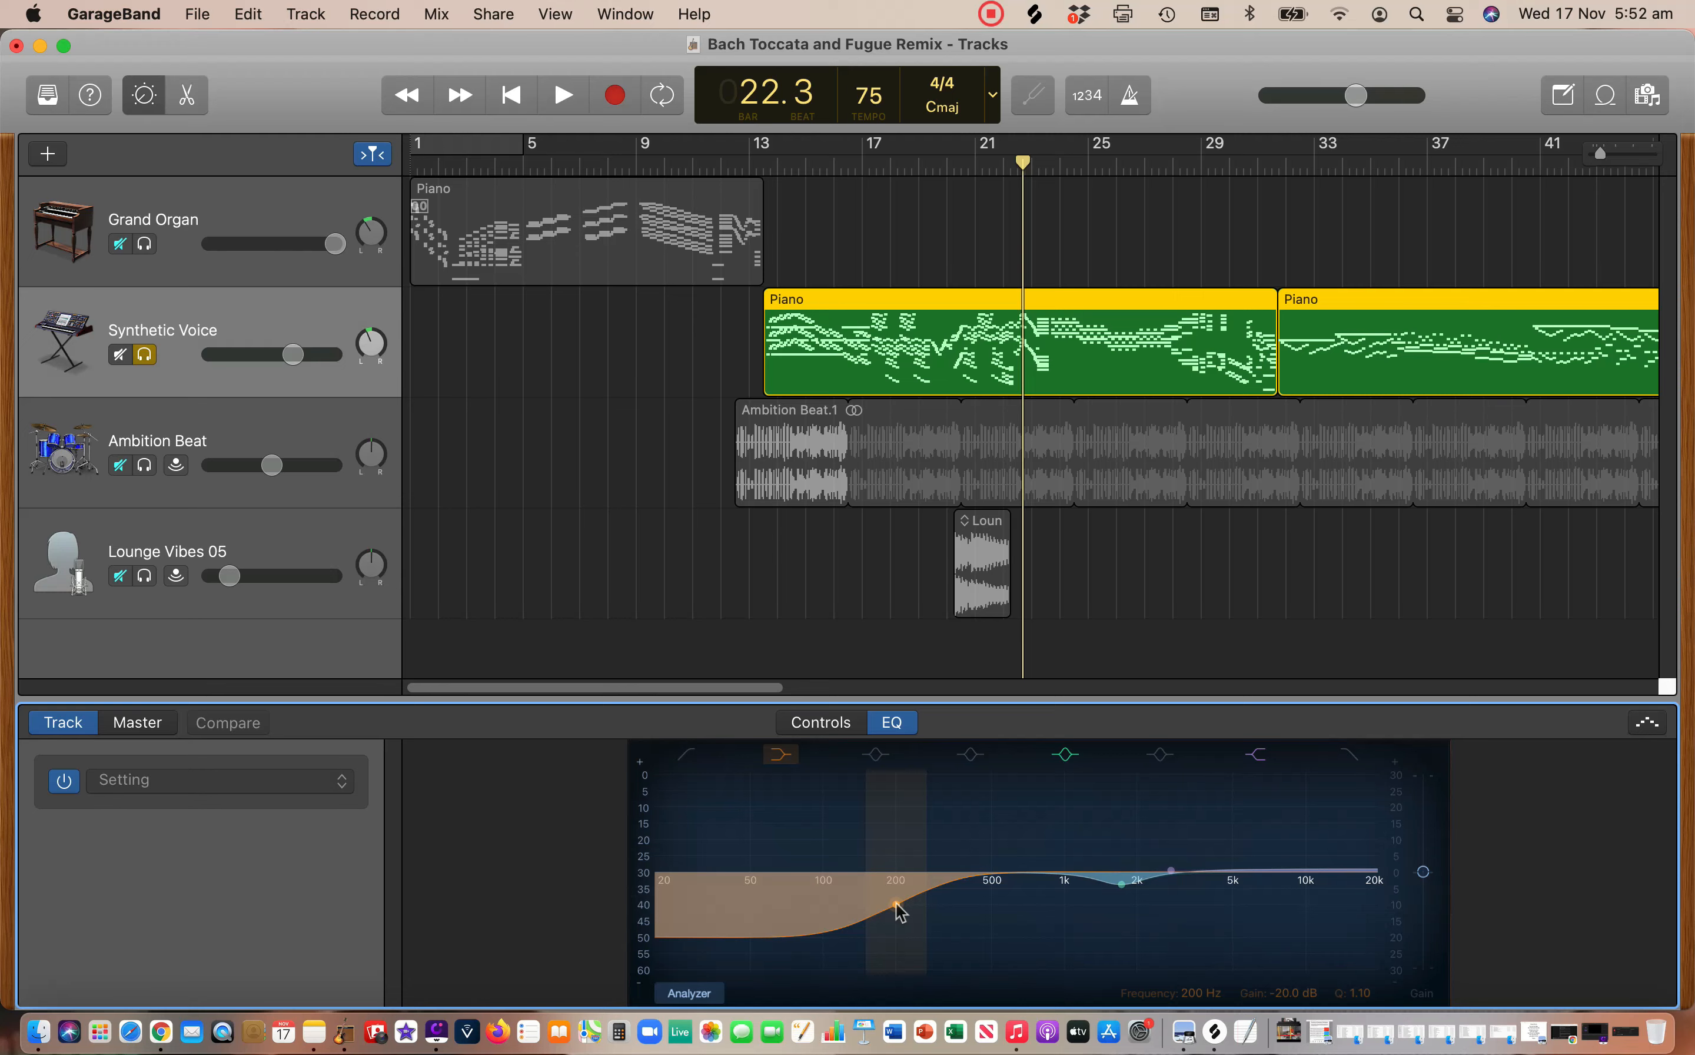
left_click_drag(901, 912, 904, 838)
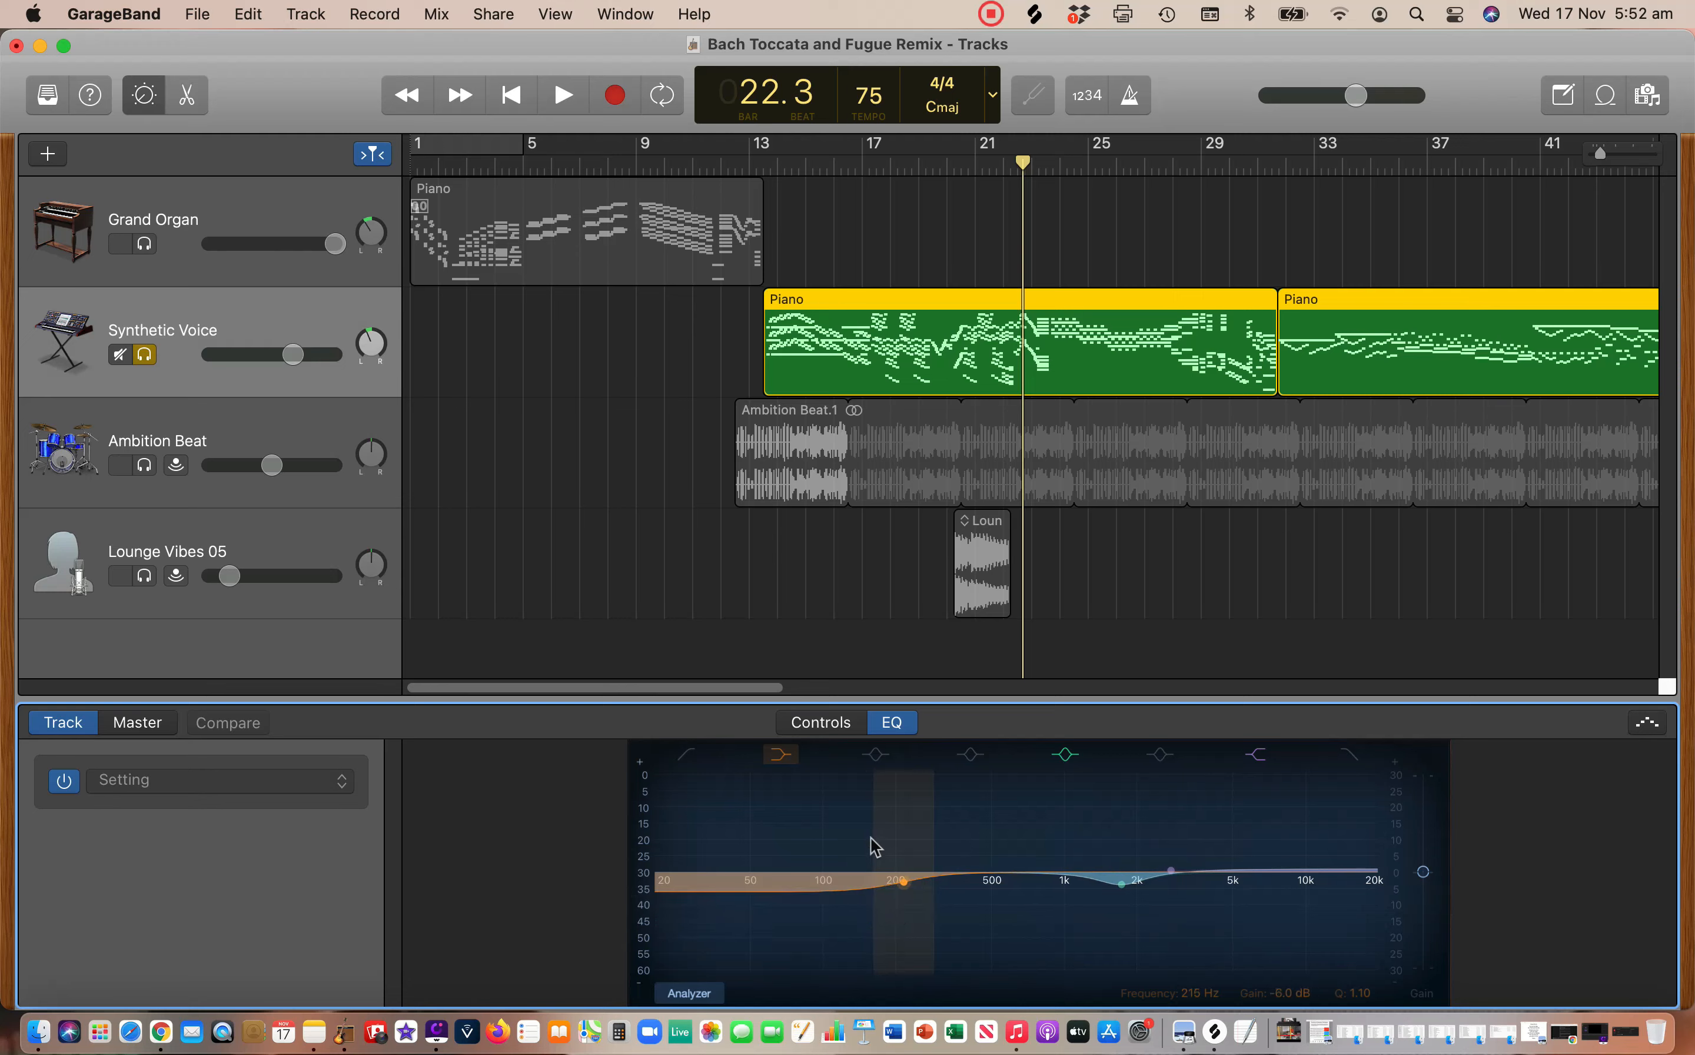
Show the master EQ for the whole mix and turn off solo on the Synthetic Voice track.
left_click(149, 726)
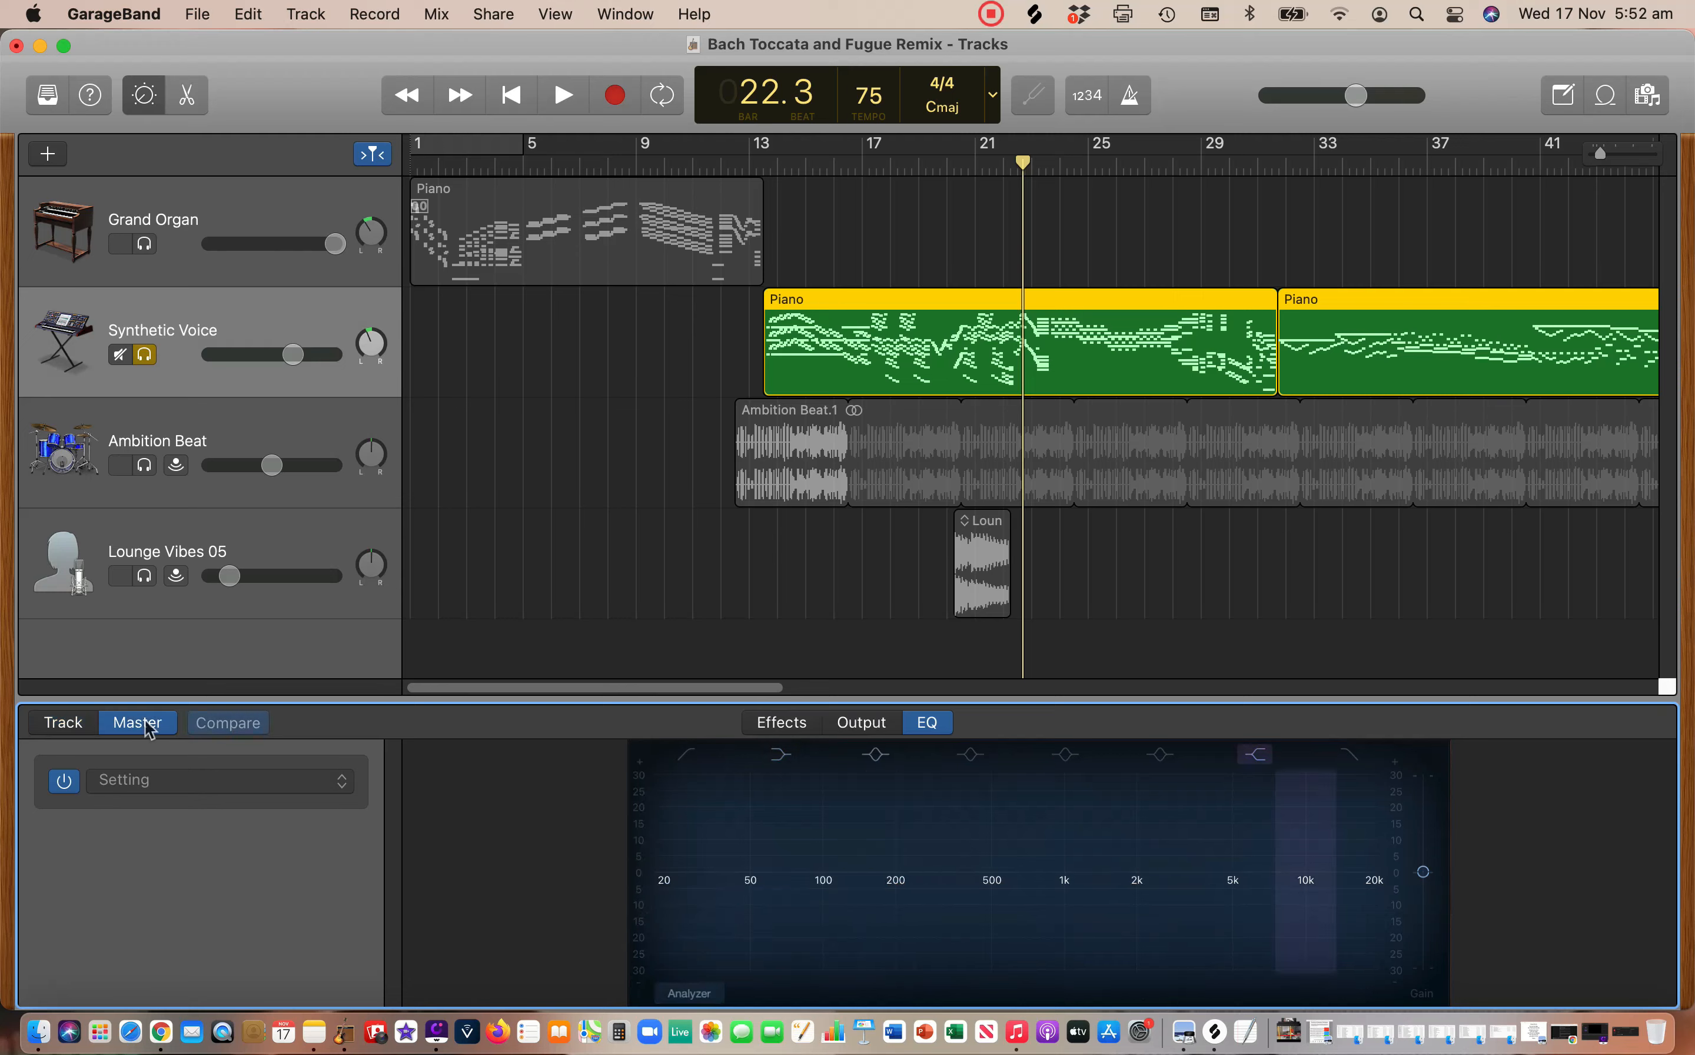
left_click(144, 356)
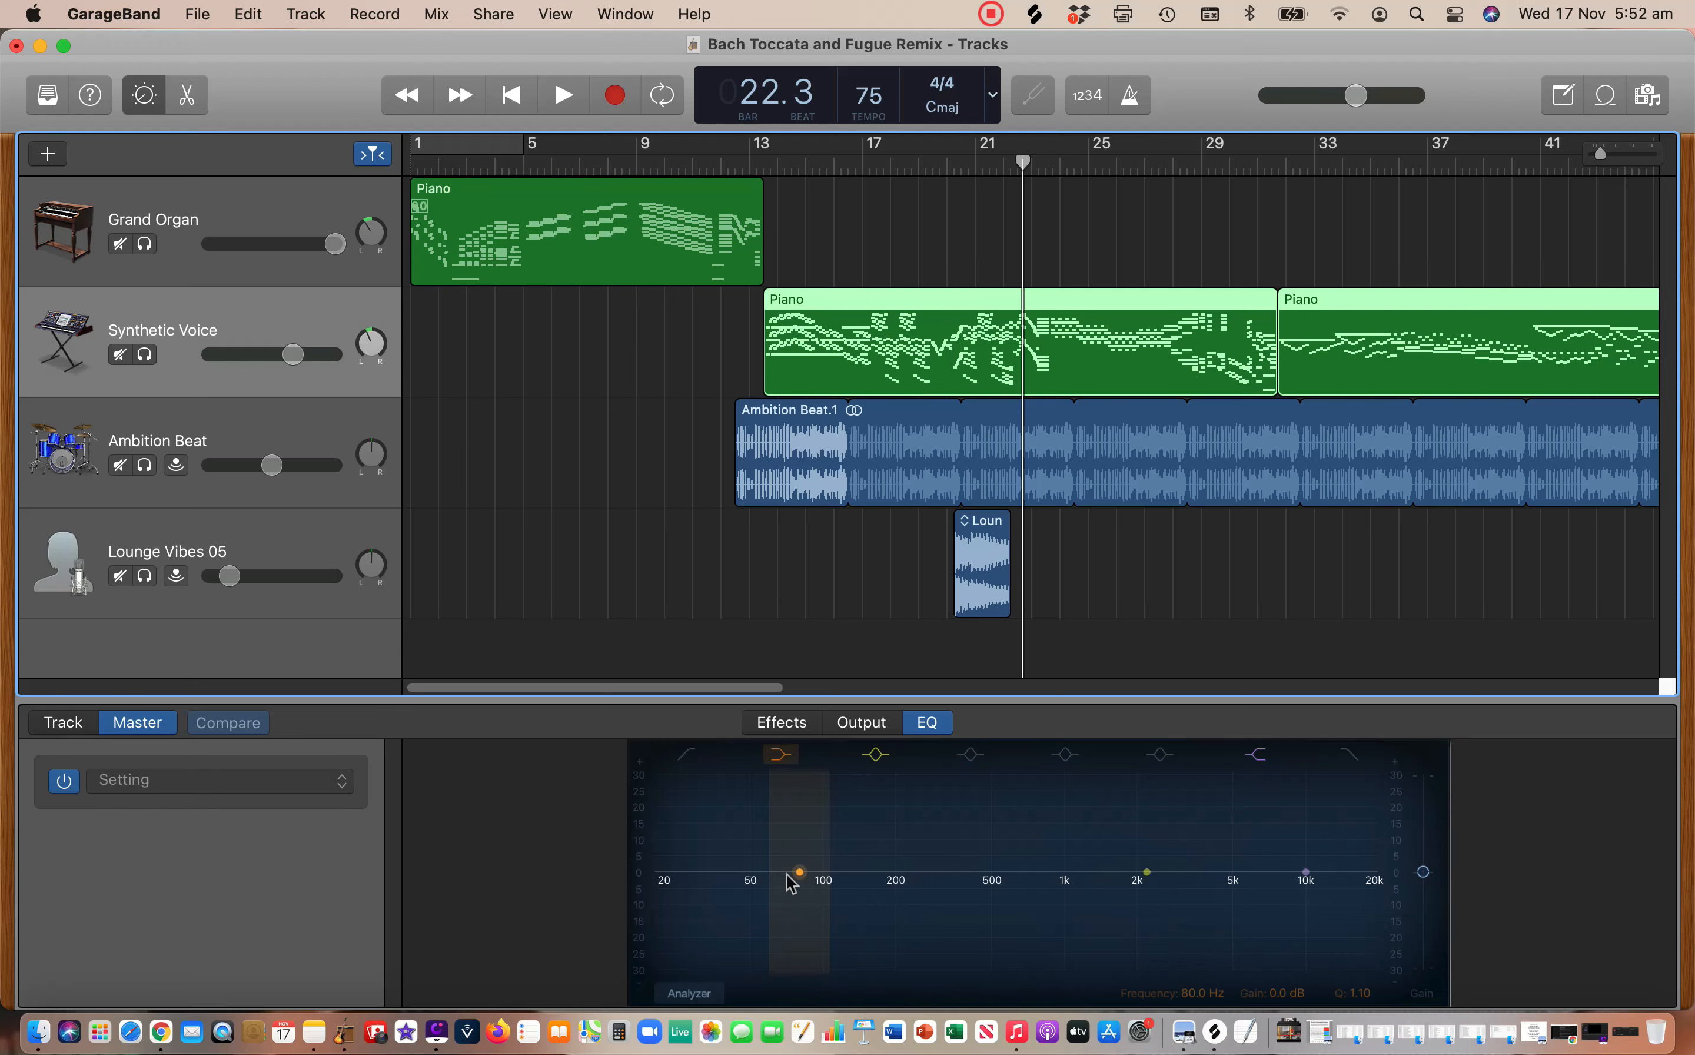
left_click(132, 728)
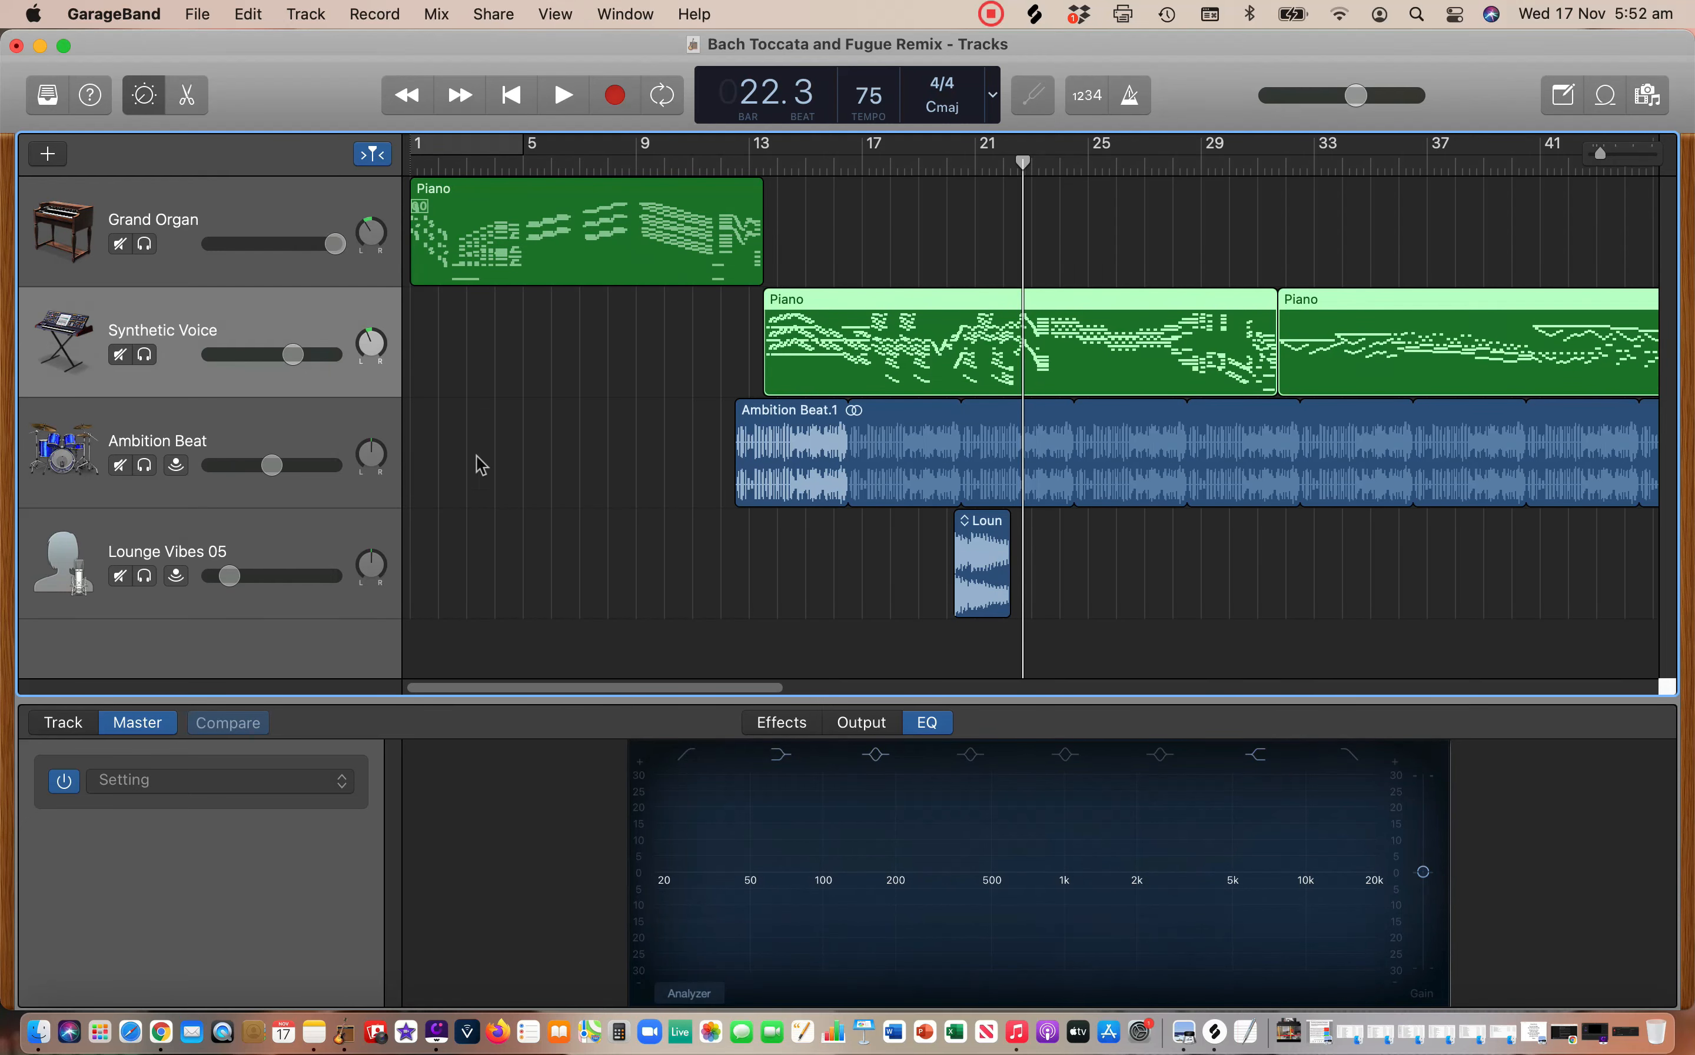
Play from bar 2 while boosting the master EQ's low shelf to about 225 Hz, +18.5 dB and its mid band to 2700 Hz, +17.0 dB.
left_click(441, 172)
key("space")
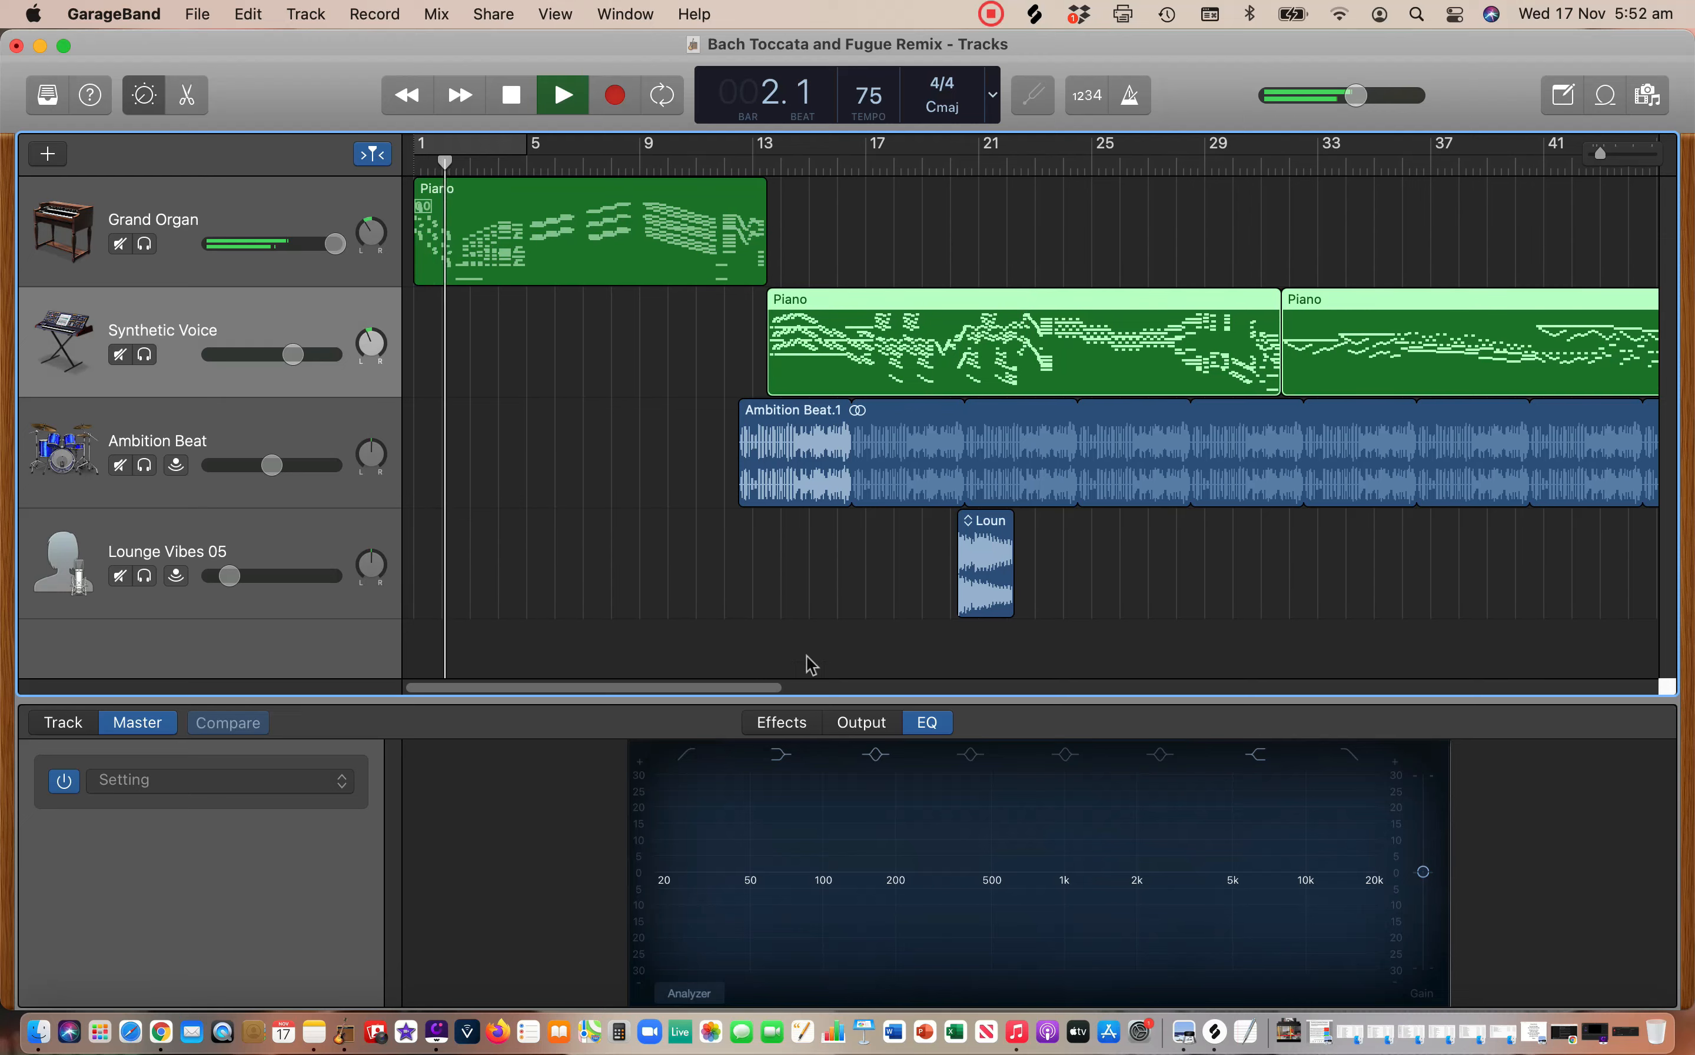
left_click_drag(802, 876, 917, 802)
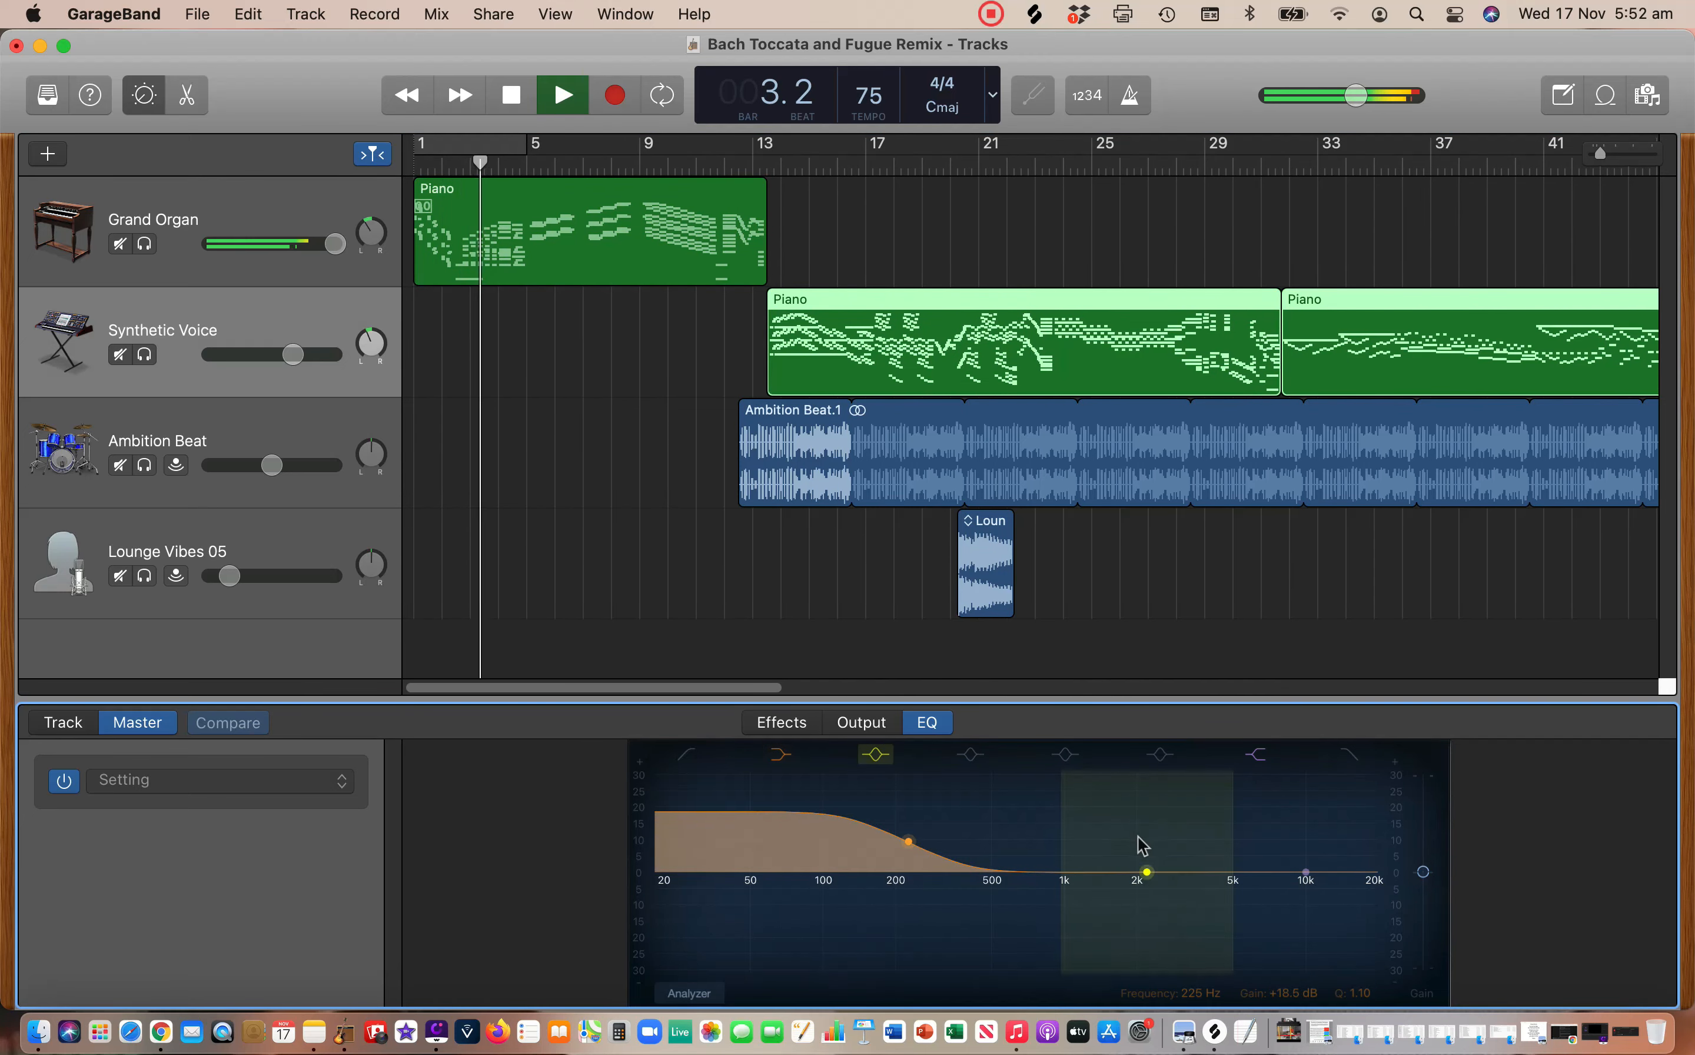
left_click_drag(1144, 871, 1171, 799)
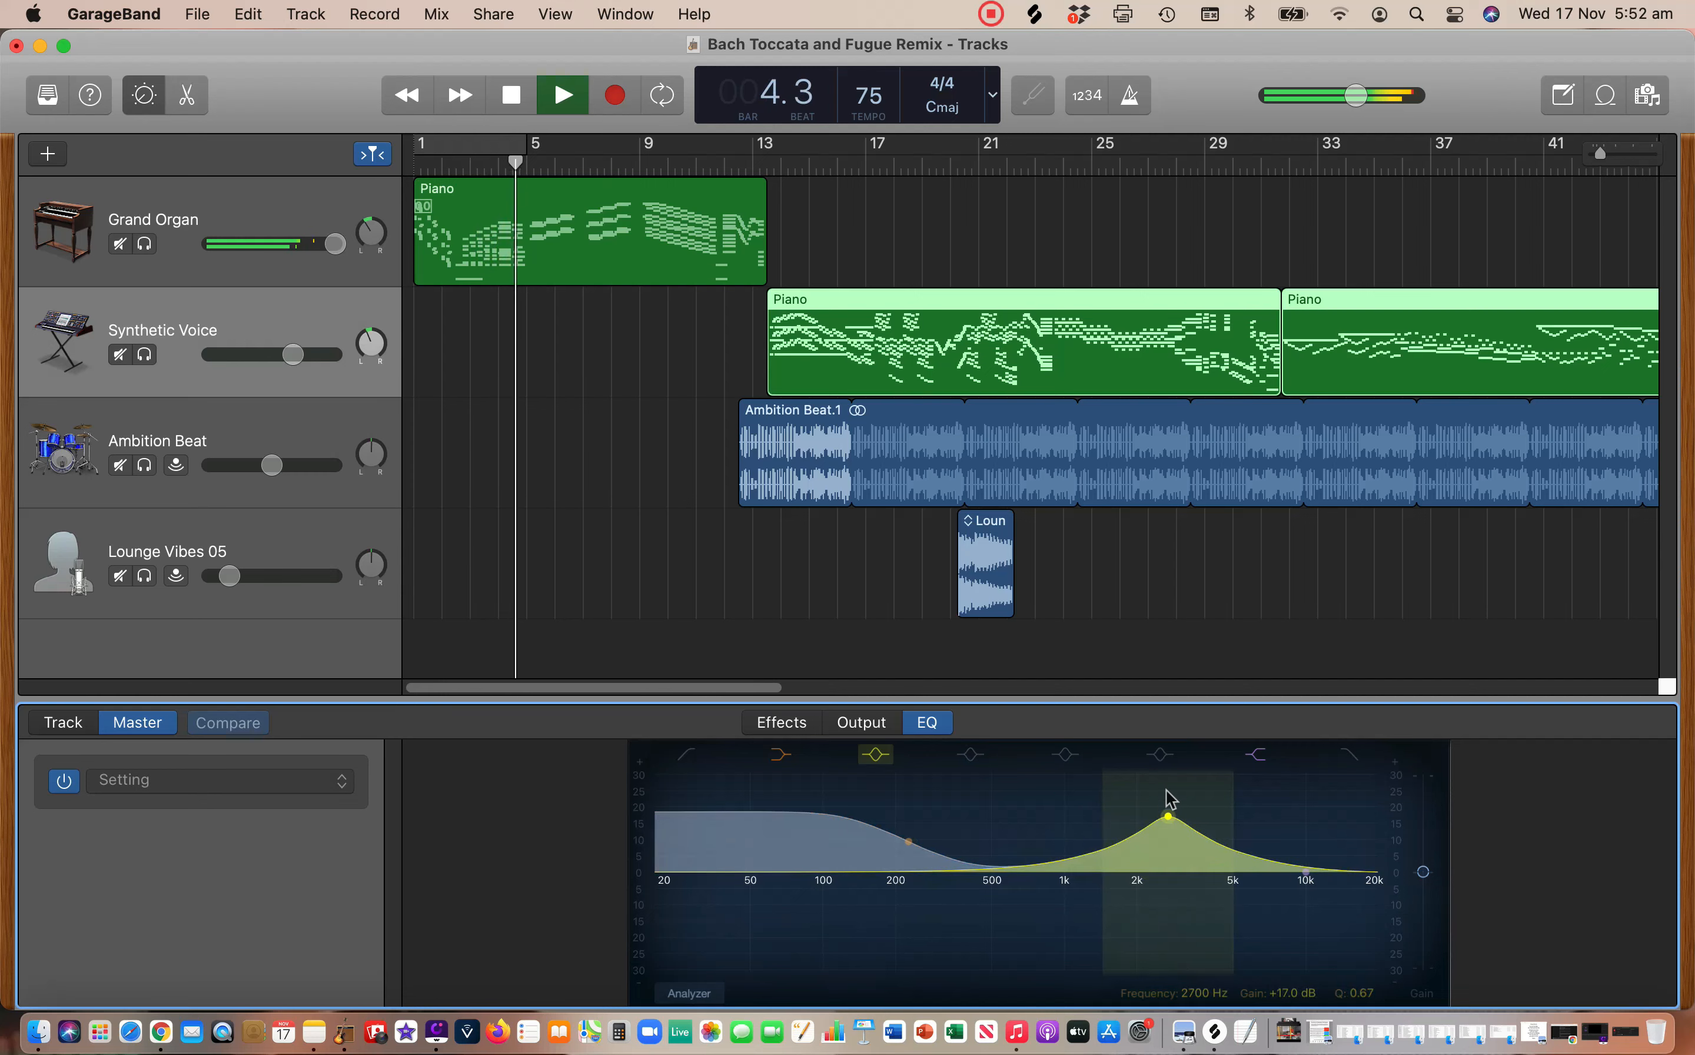
key("space")
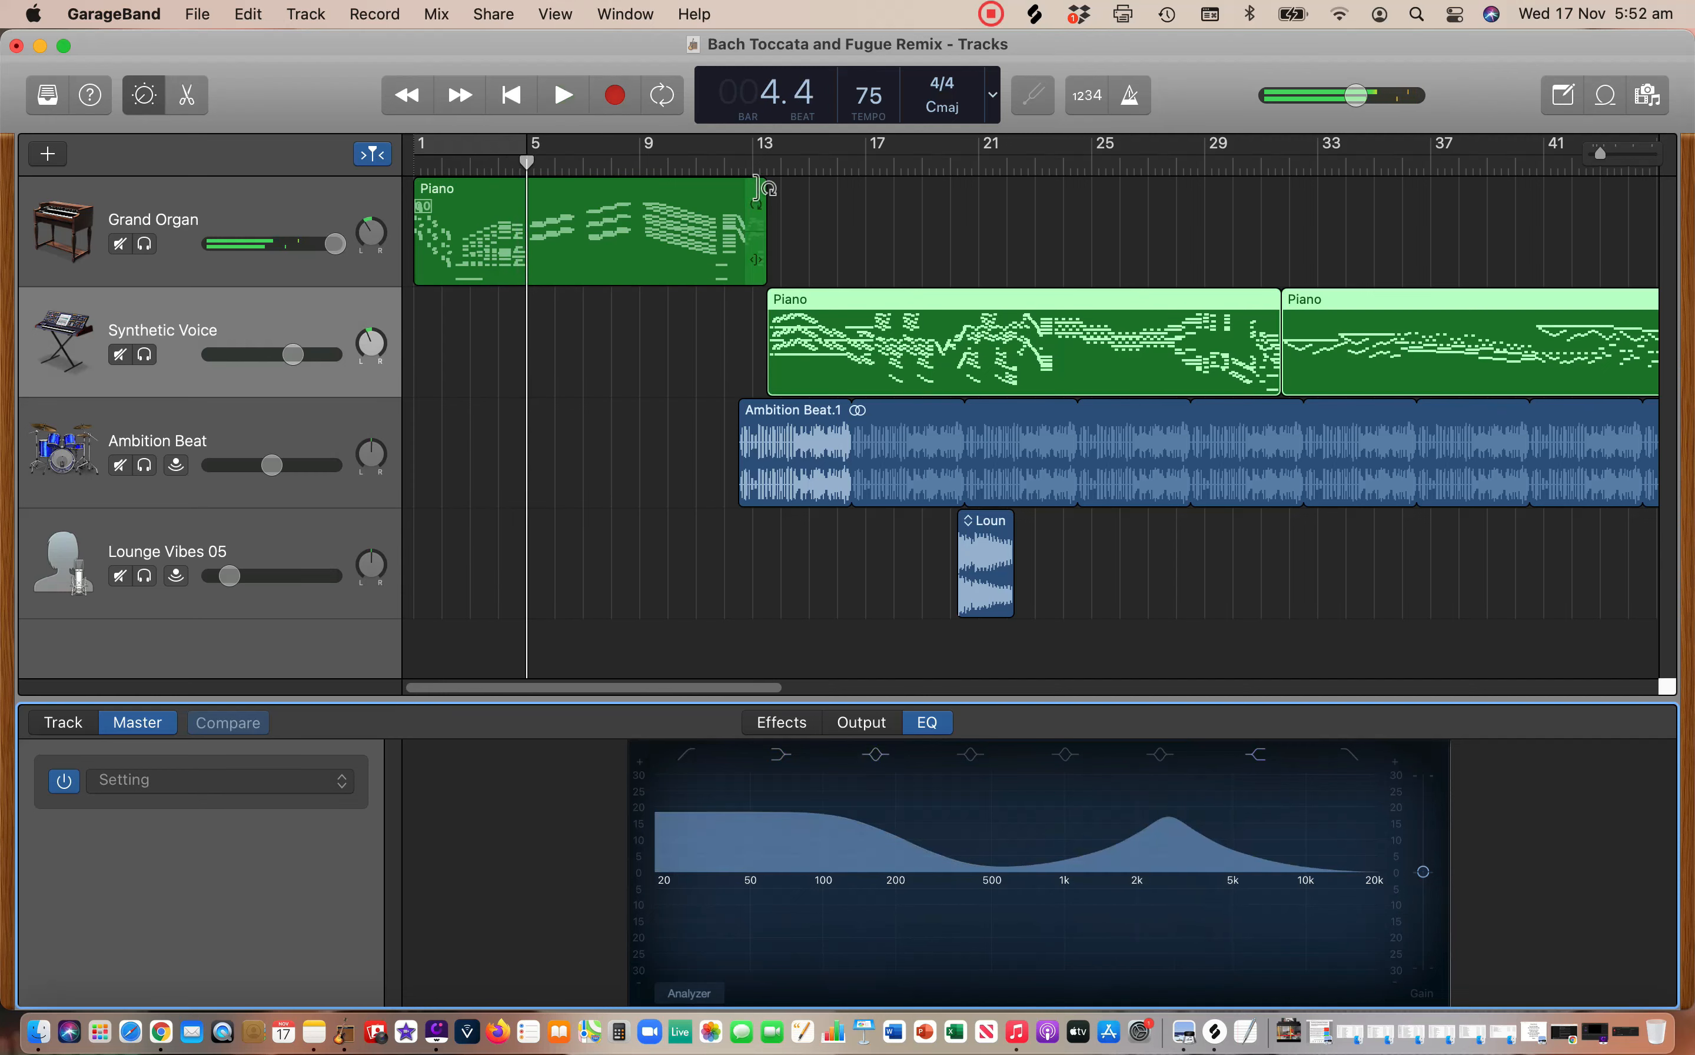
Play from bar 13 while reducing the master EQ's mid band to about 2600 Hz, +5.0 dB and low shelf to 230 Hz, +9.5 dB.
left_click_drag(758, 166, 762, 170)
key("space")
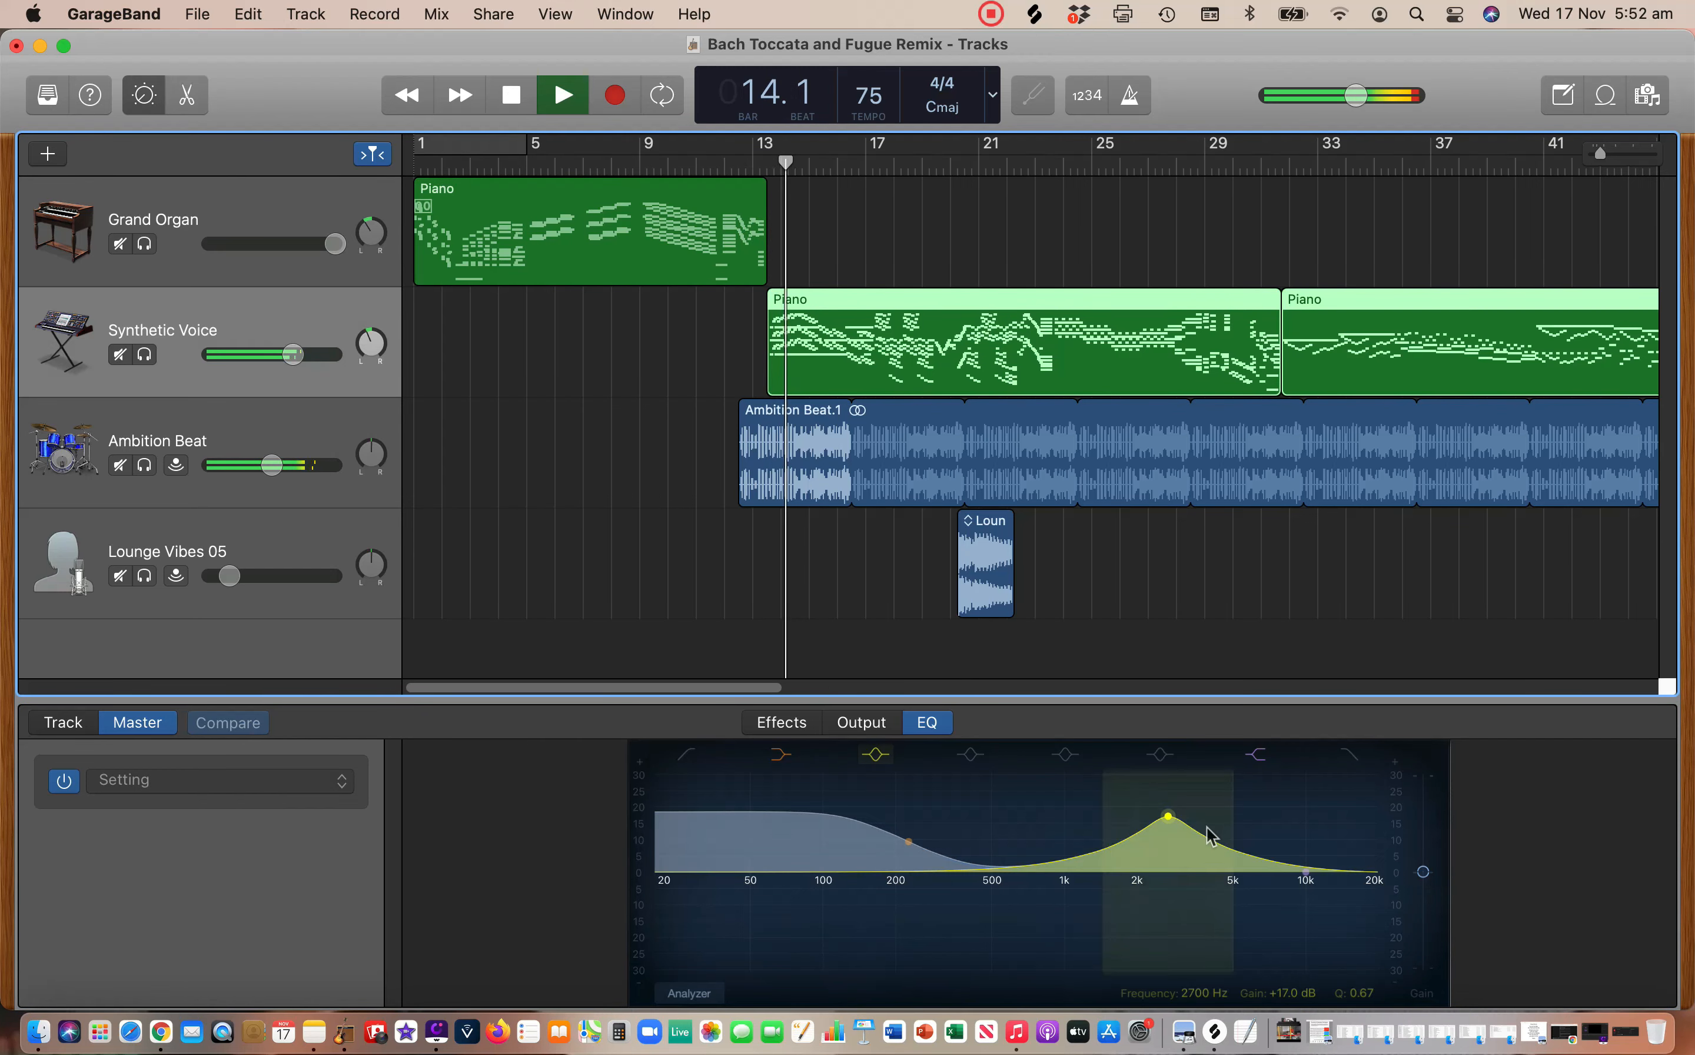
left_click_drag(1168, 819, 1167, 885)
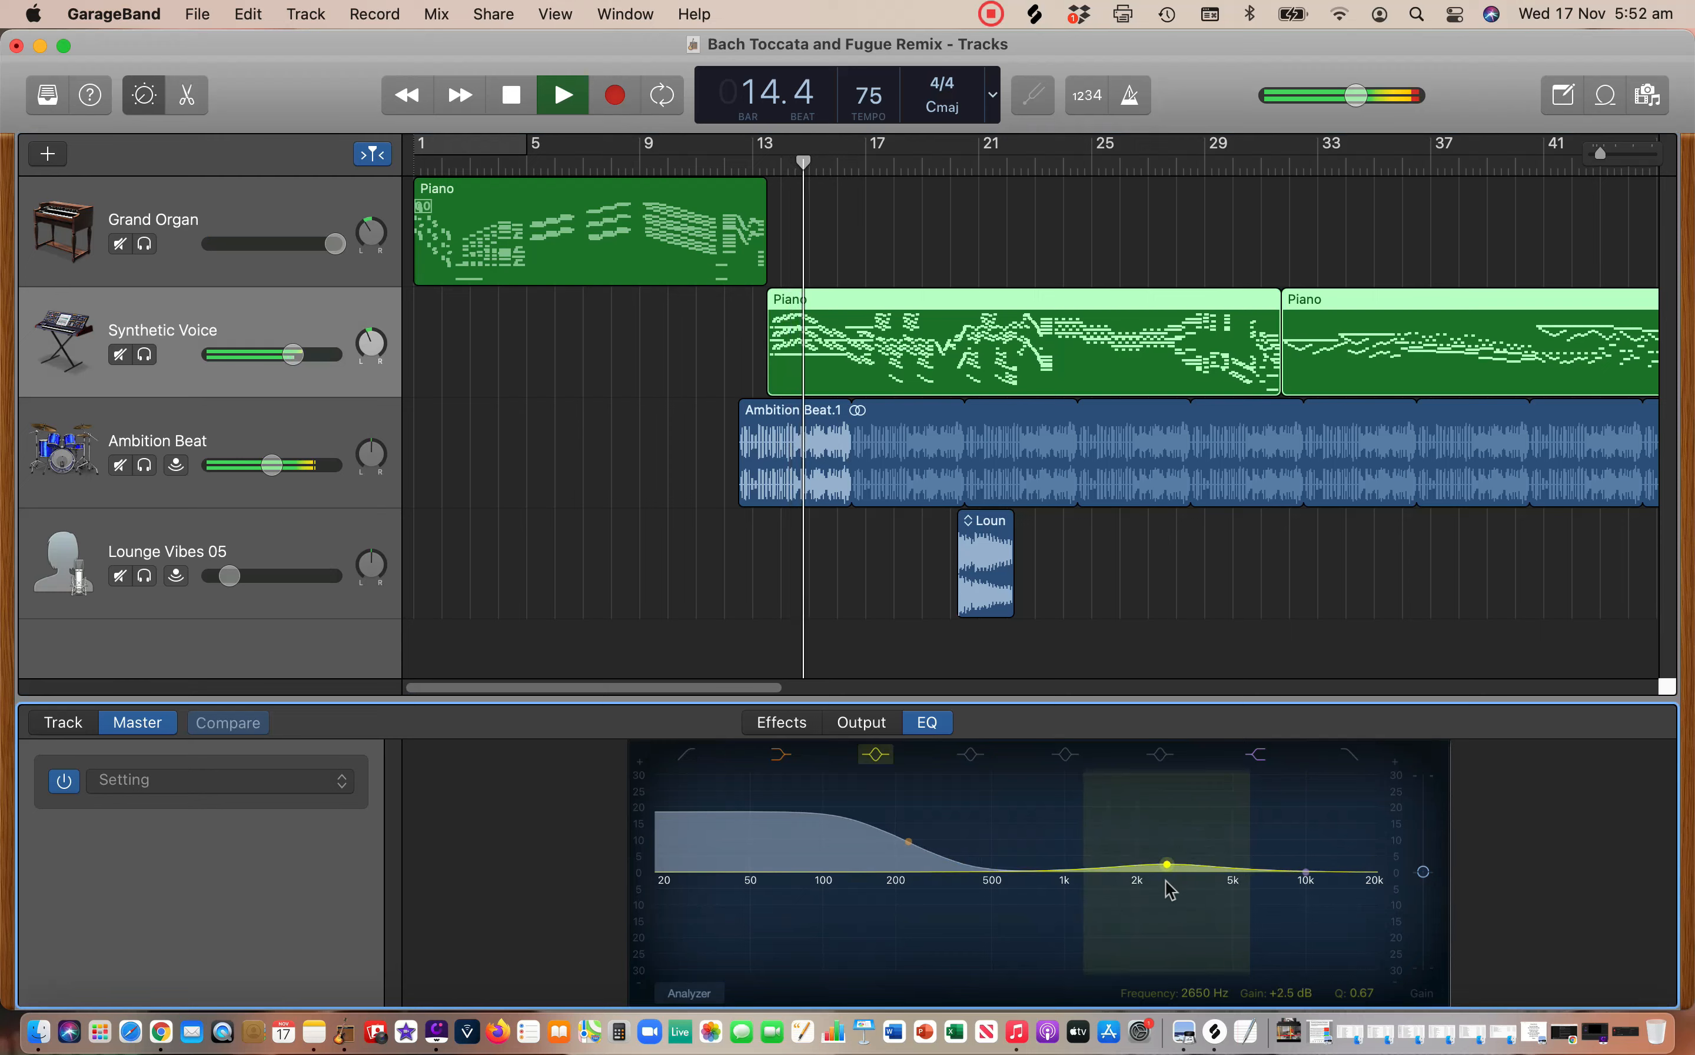
left_click_drag(806, 814, 813, 860)
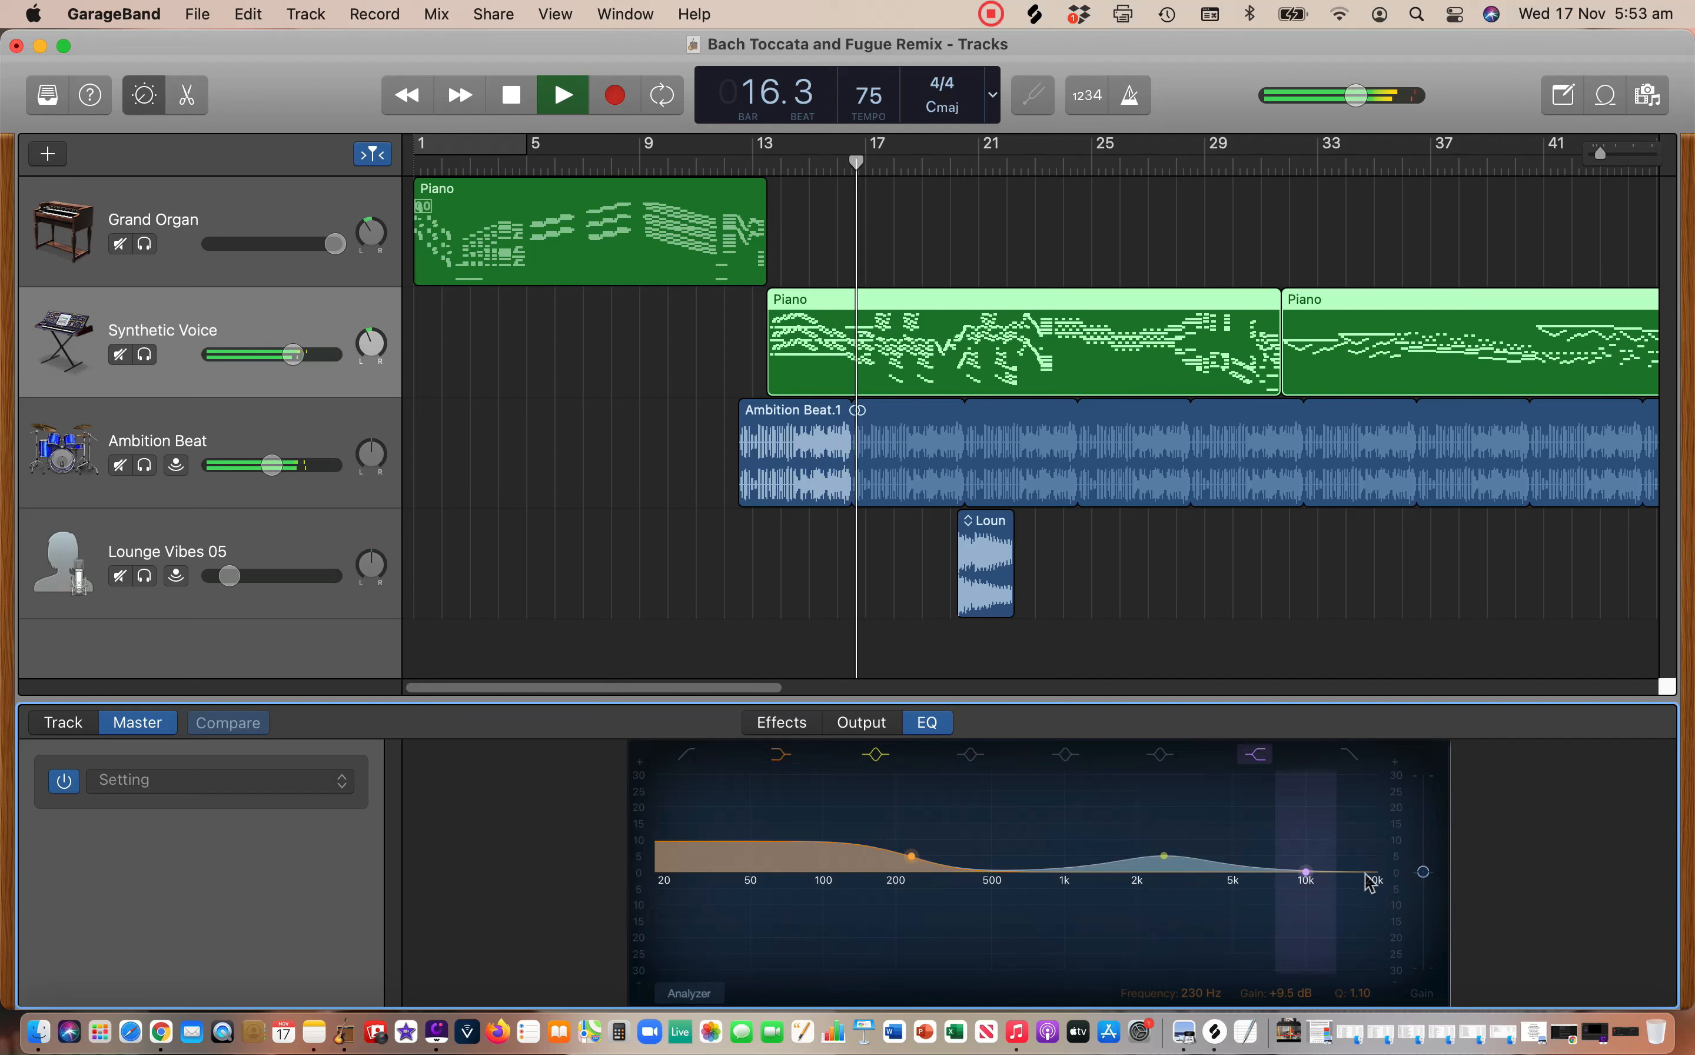
key("space")
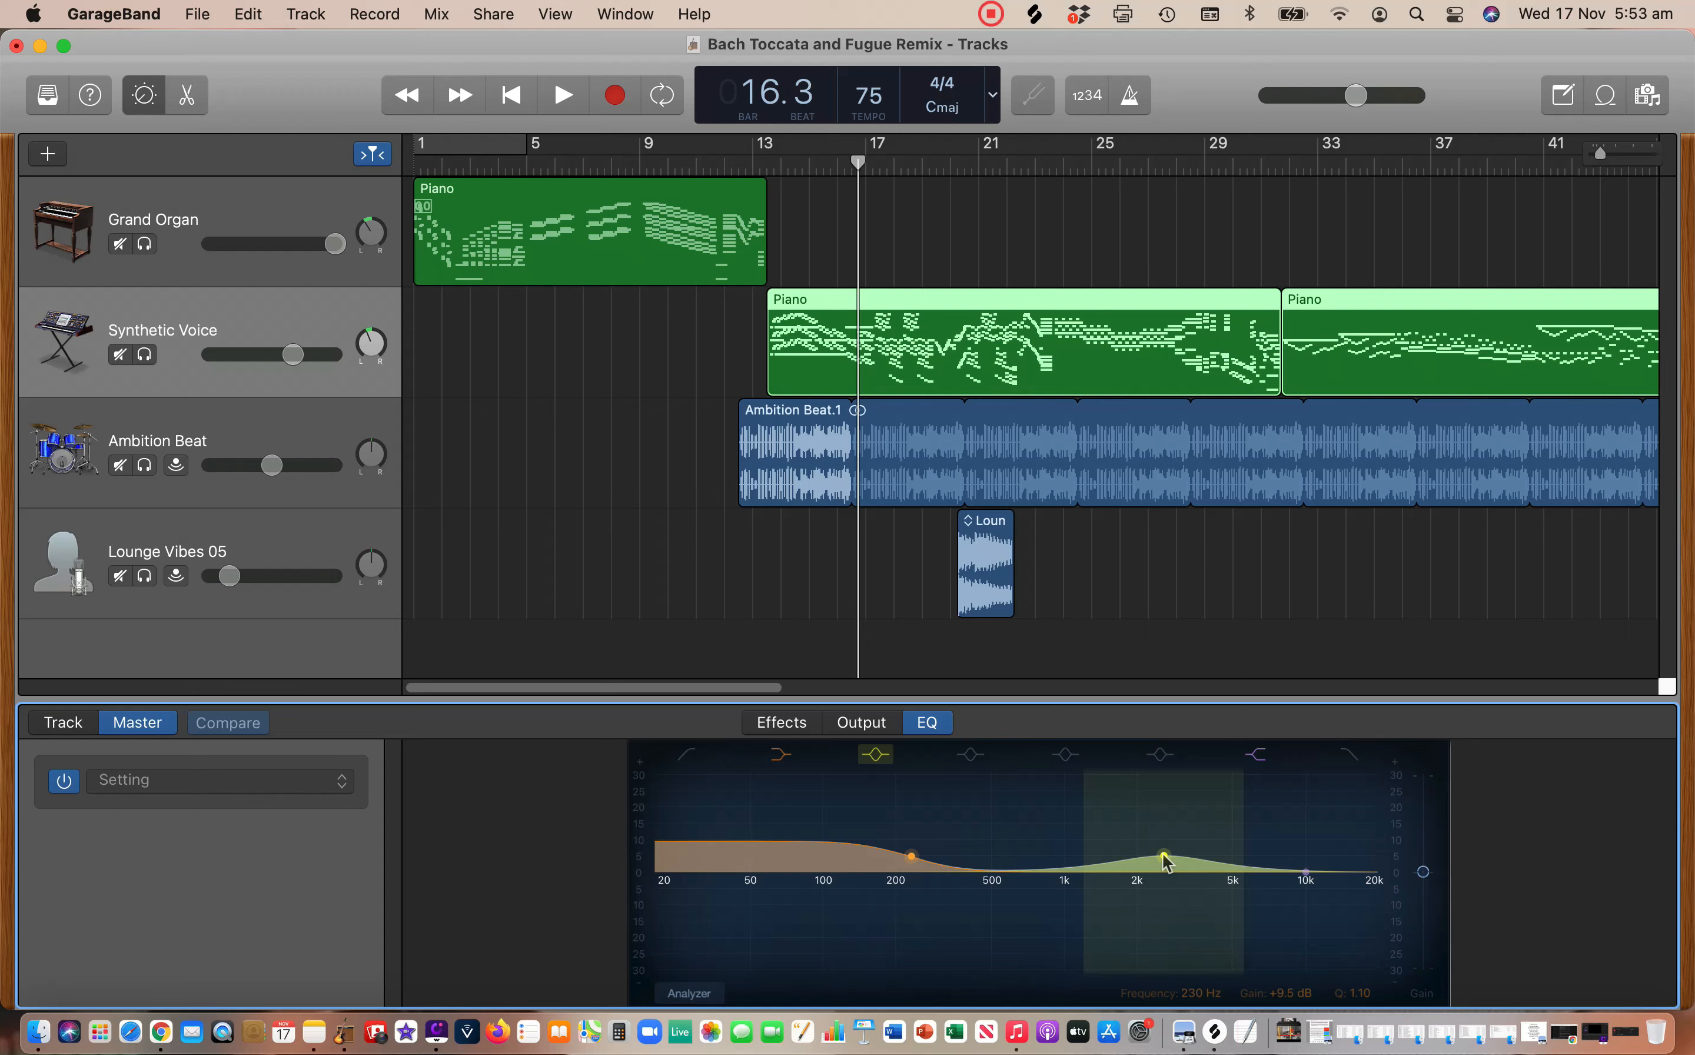
left_click(1164, 858)
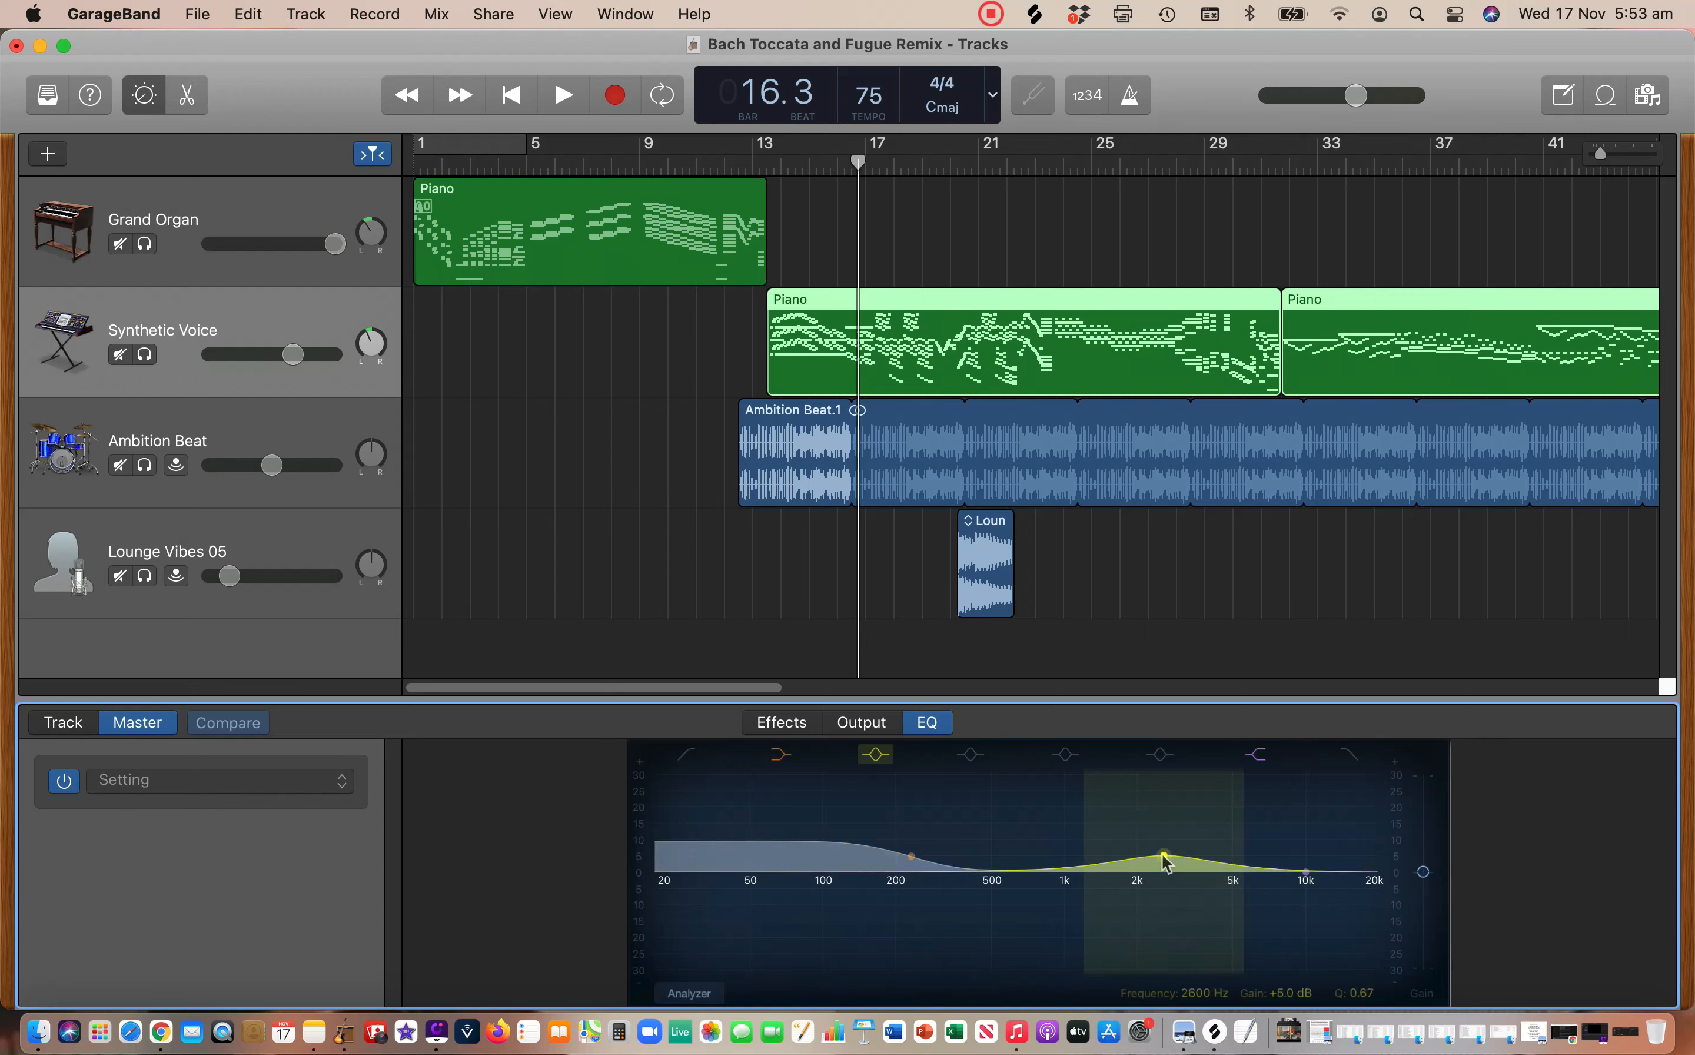